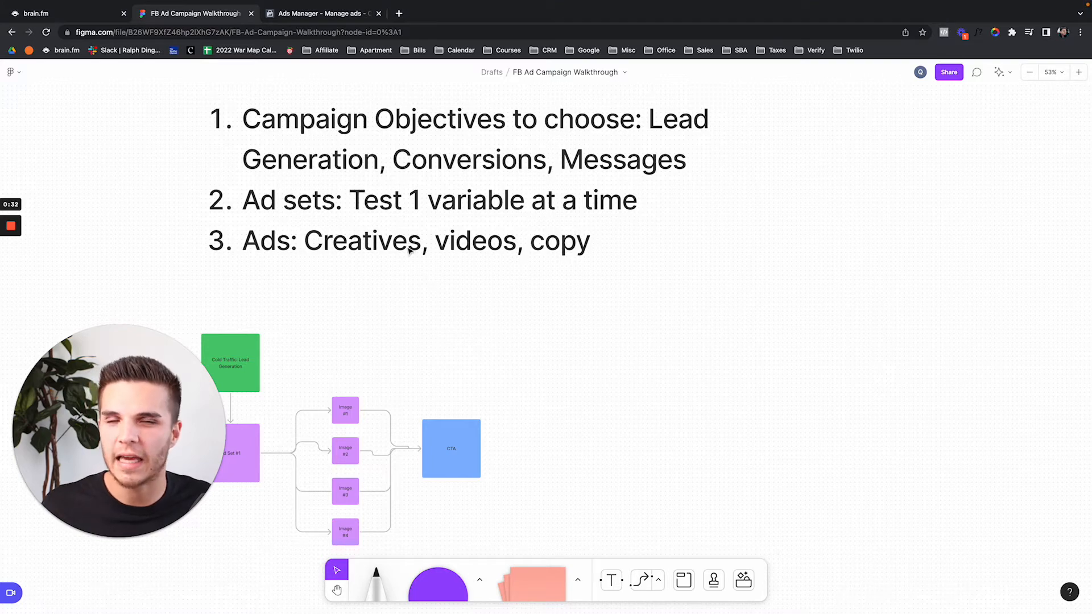
Review the campaign objectives, ad sets and ads notes and the lead generation flowchart on the FB Ad Campaign Walkthrough board.
{"action": "scroll", "coordinate": [409, 250], "scroll_direction": "down", "scroll_amount": 2}
{"action": "scroll", "coordinate": [409, 250], "scroll_direction": "left", "scroll_amount": 1}
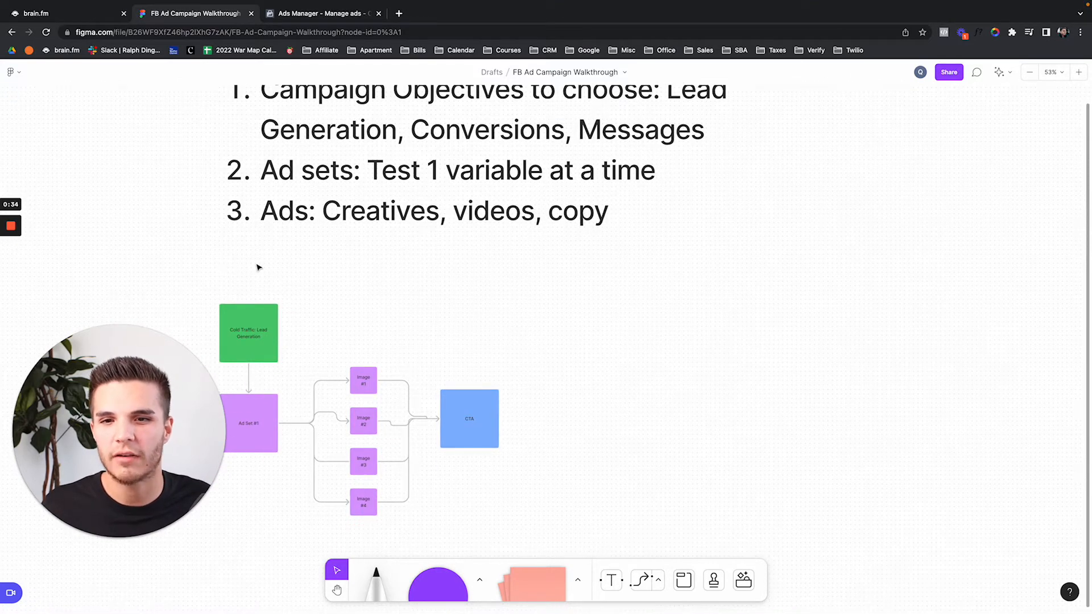
{"action": "scroll", "coordinate": [359, 299], "scroll_direction": "up", "scroll_amount": 3}
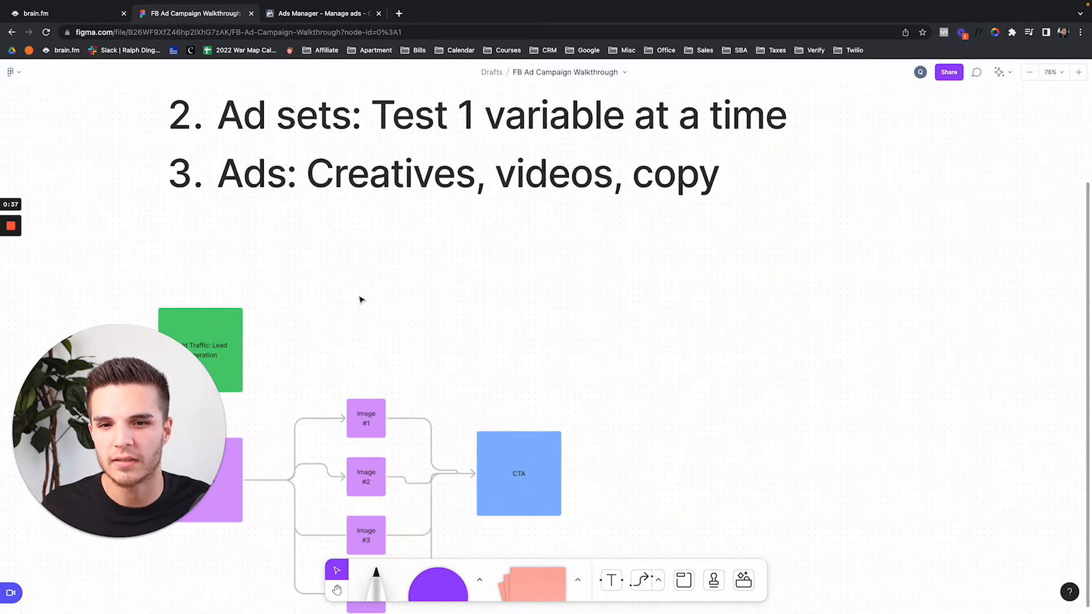
{"action": "scroll", "coordinate": [361, 297], "scroll_direction": "down", "scroll_amount": 3}
{"action": "scroll", "coordinate": [360, 297], "scroll_direction": "left", "scroll_amount": 2}
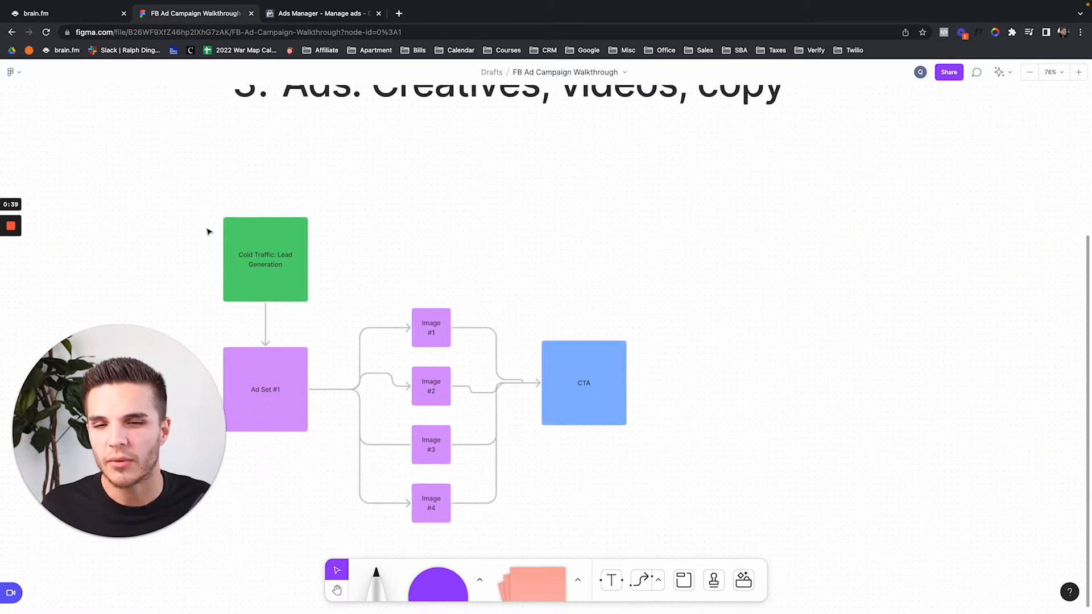
{"action": "scroll", "coordinate": [376, 198], "scroll_direction": "up", "scroll_amount": 6}
{"action": "scroll", "coordinate": [376, 197], "scroll_direction": "down", "scroll_amount": 2}
{"action": "scroll", "coordinate": [375, 197], "scroll_direction": "right", "scroll_amount": 1}
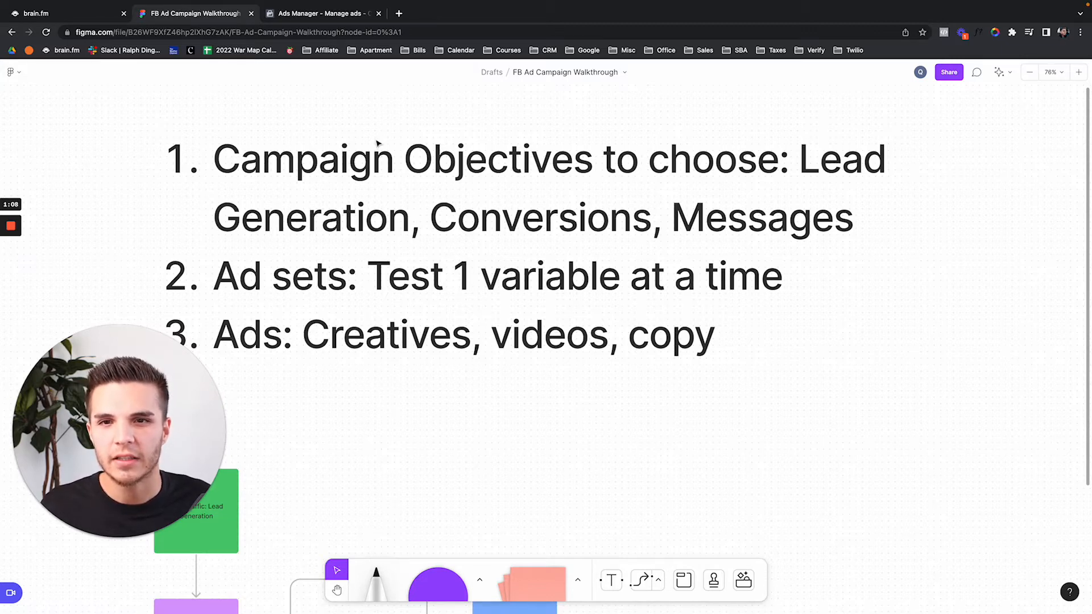
{"action": "scroll", "coordinate": [427, 261], "scroll_direction": "down", "scroll_amount": 2}
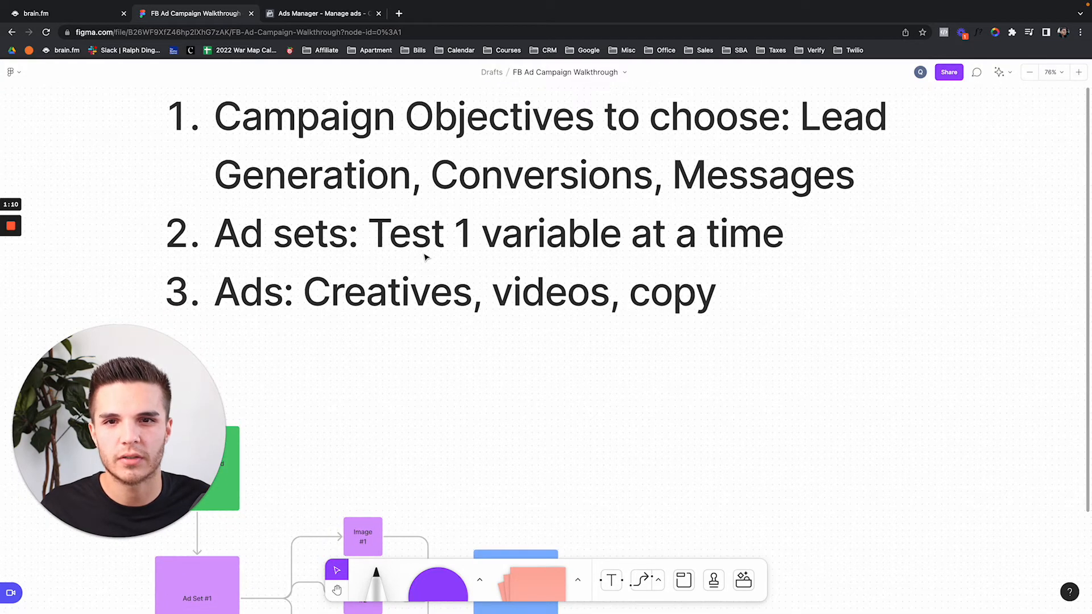
Switch to Facebook Ads Manager briefly, and search Google for "ads manager" in a new browser tab.
{"action": "left_click", "coordinate": [315, 15]}
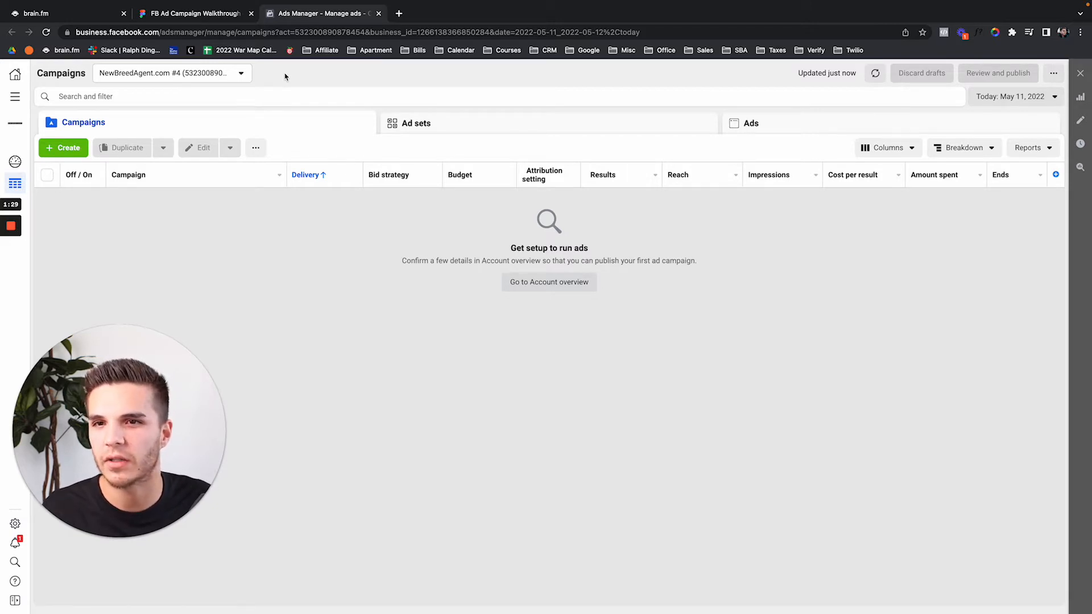
{"action": "left_click", "coordinate": [399, 13]}
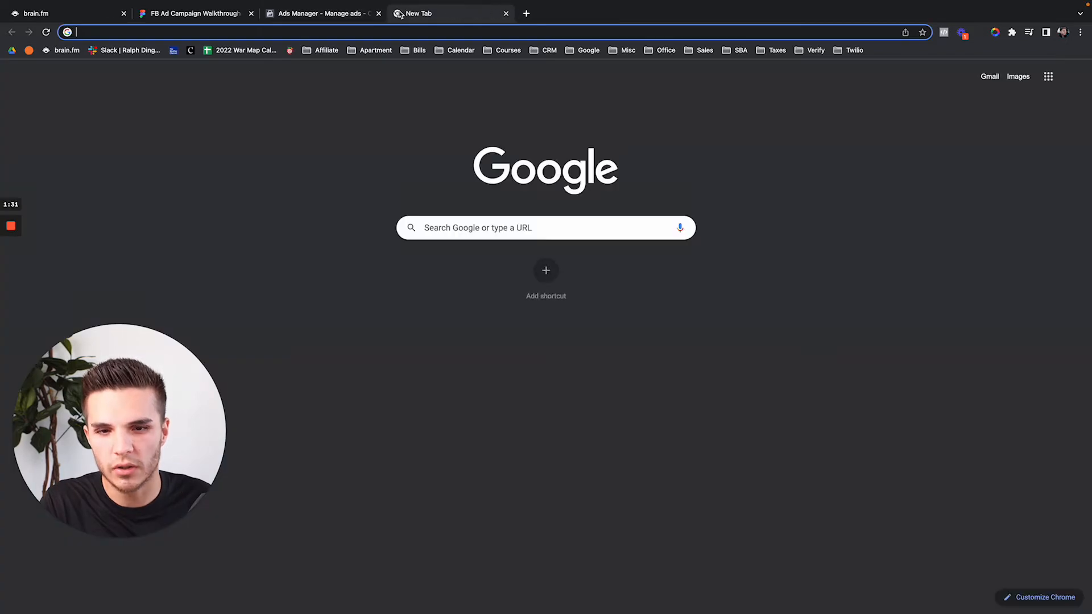
{"action": "type", "text": "ads manager"}
{"action": "key", "text": "Return"}
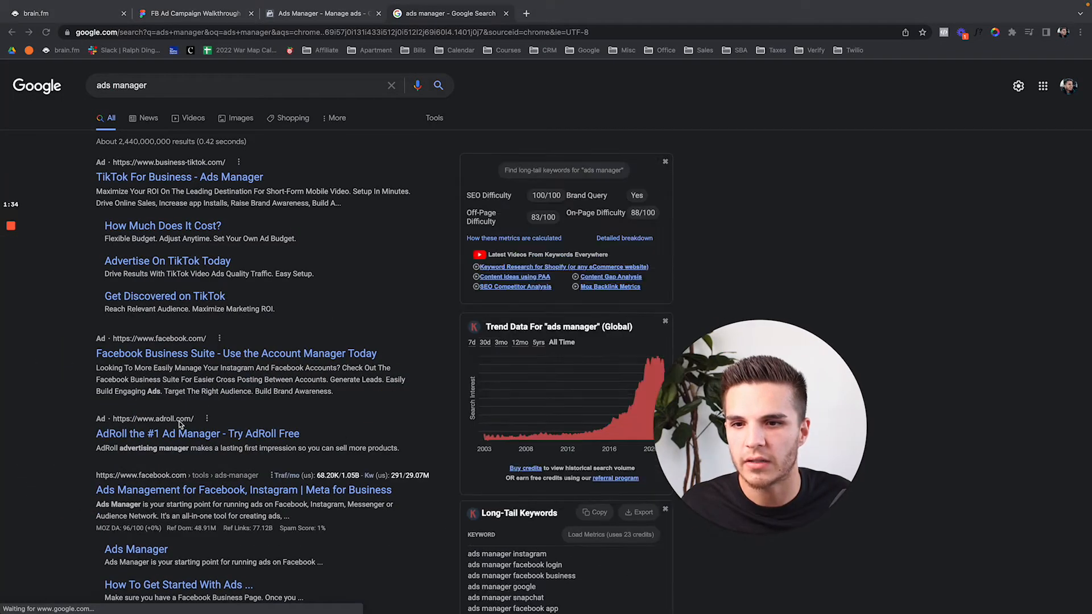
{"action": "scroll", "coordinate": [52, 432], "scroll_direction": "down", "scroll_amount": 1}
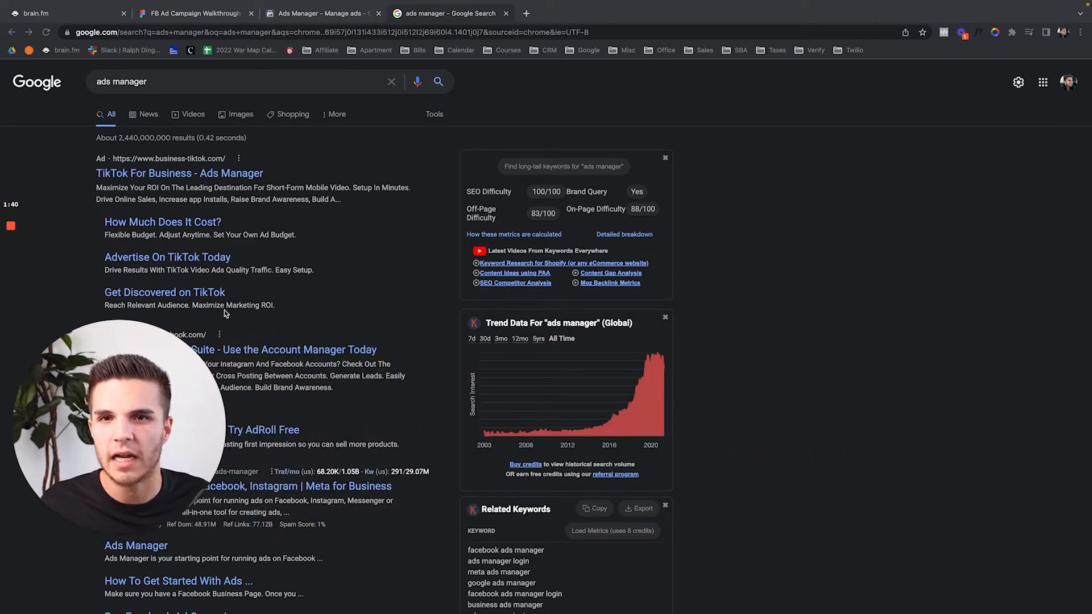
Compare the Ads Manager campaigns view with the board's "Cold Traffic: Lead Generation" and "Ad Set #1" boxes, selecting each box in turn.
{"action": "left_click", "coordinate": [319, 13]}
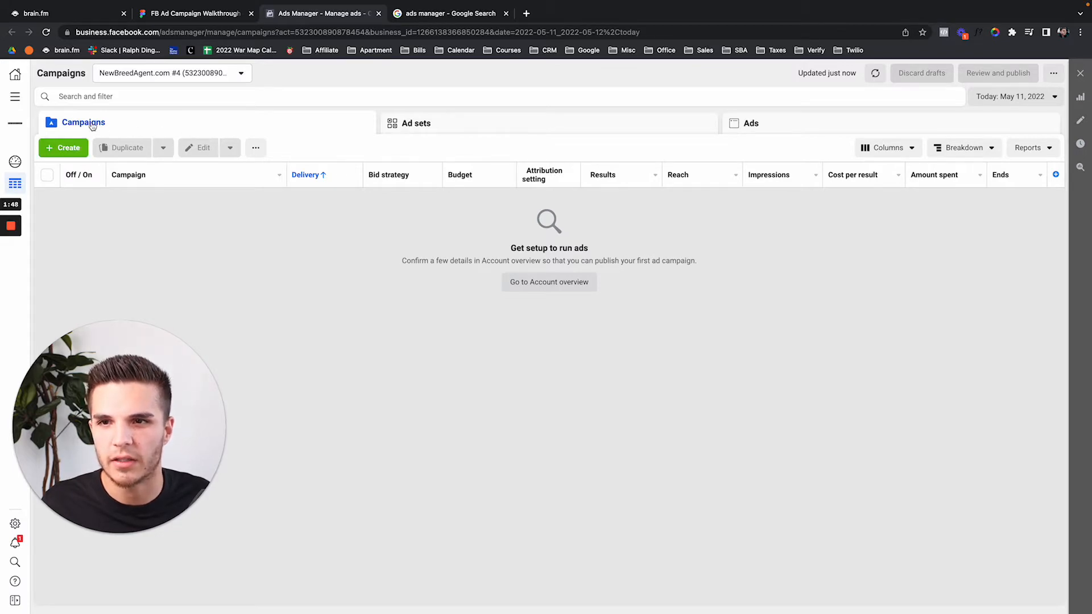
{"action": "left_click", "coordinate": [203, 17]}
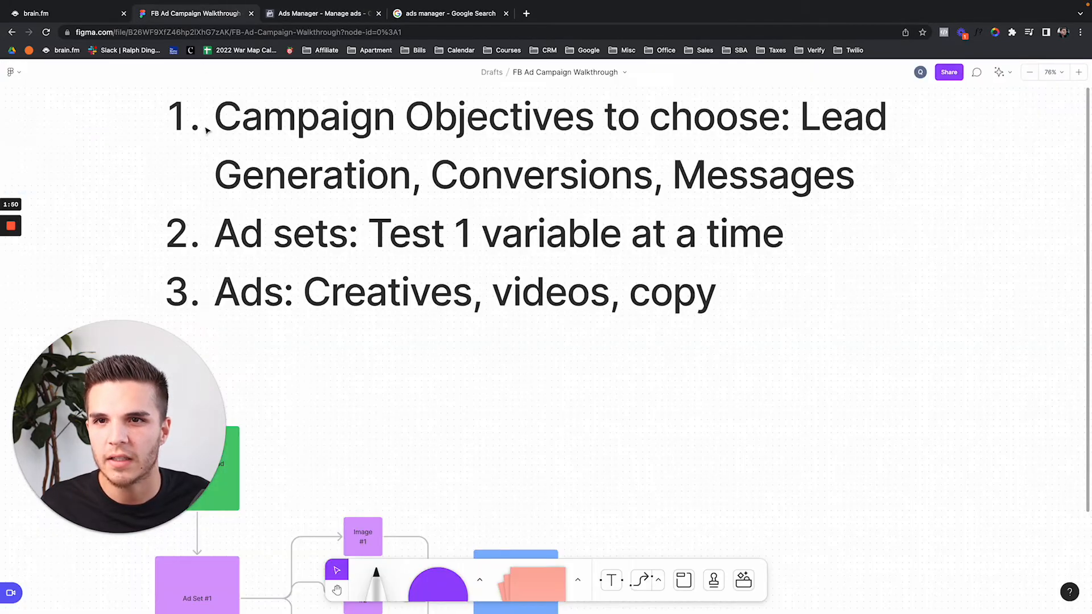
{"action": "scroll", "coordinate": [217, 300], "scroll_direction": "down", "scroll_amount": 5}
{"action": "left_click", "coordinate": [315, 239]}
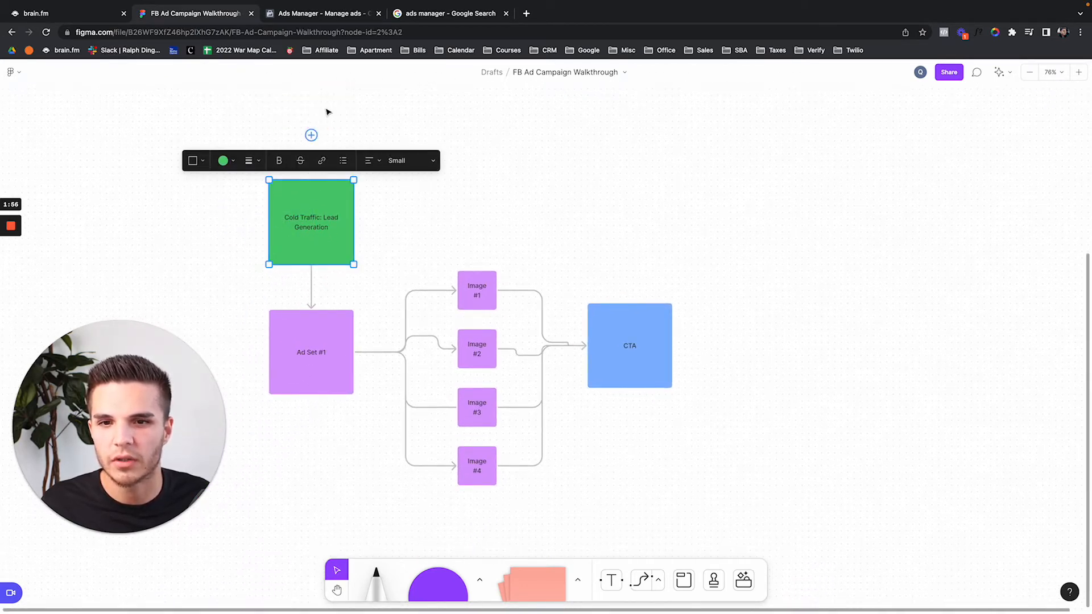
{"action": "left_click", "coordinate": [310, 364]}
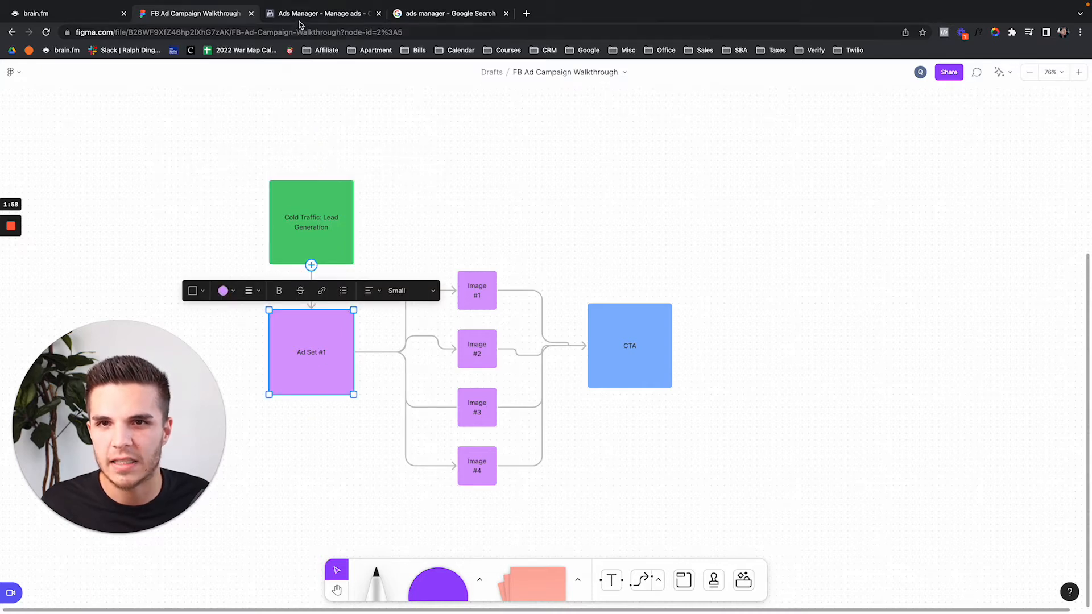
View the ad sets level in Ads Manager, and select the four image boxes together on the Figma board.
{"action": "left_click", "coordinate": [310, 13]}
{"action": "left_click", "coordinate": [455, 138]}
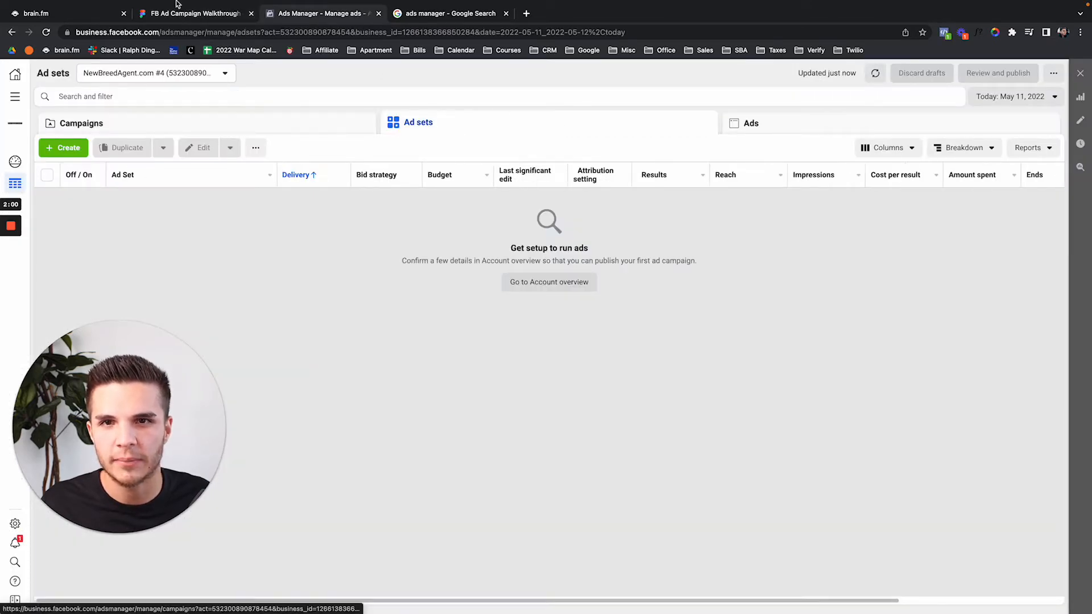
{"action": "left_click", "coordinate": [178, 41]}
{"action": "left_click_drag", "start_coordinate": [473, 237], "coordinate": [492, 515]}
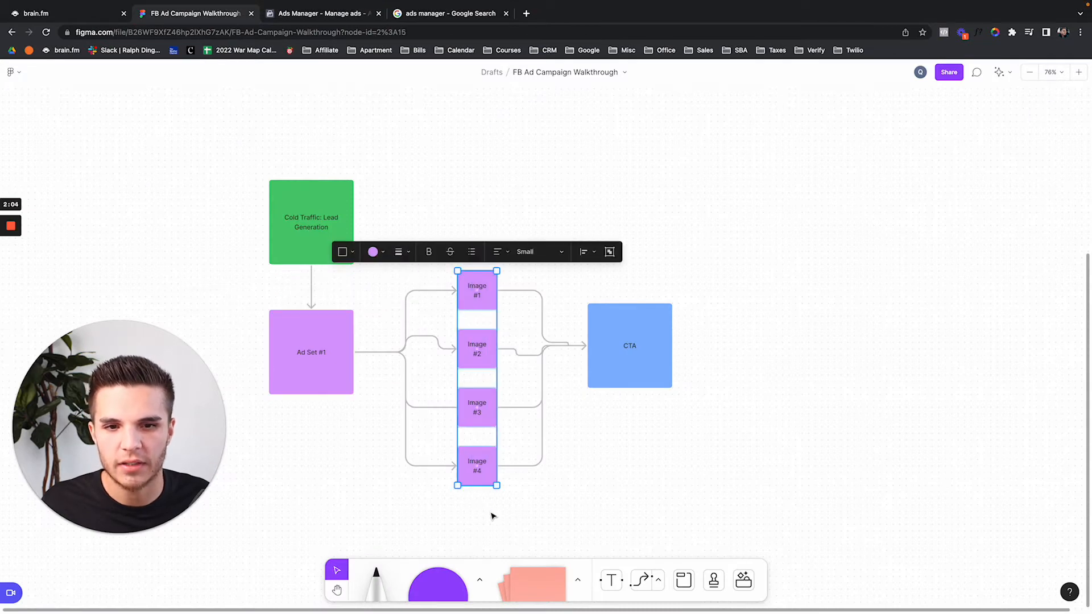
Return to the campaigns level in Ads Manager and create a new campaign with the Conversions objective.
{"action": "left_click", "coordinate": [317, 13]}
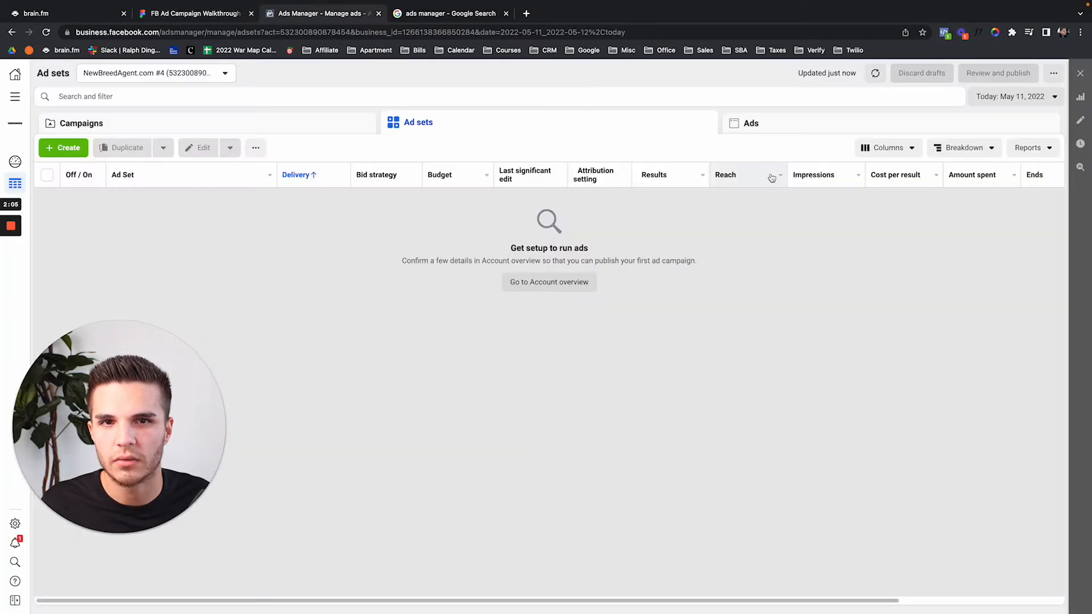
{"action": "left_click", "coordinate": [188, 122]}
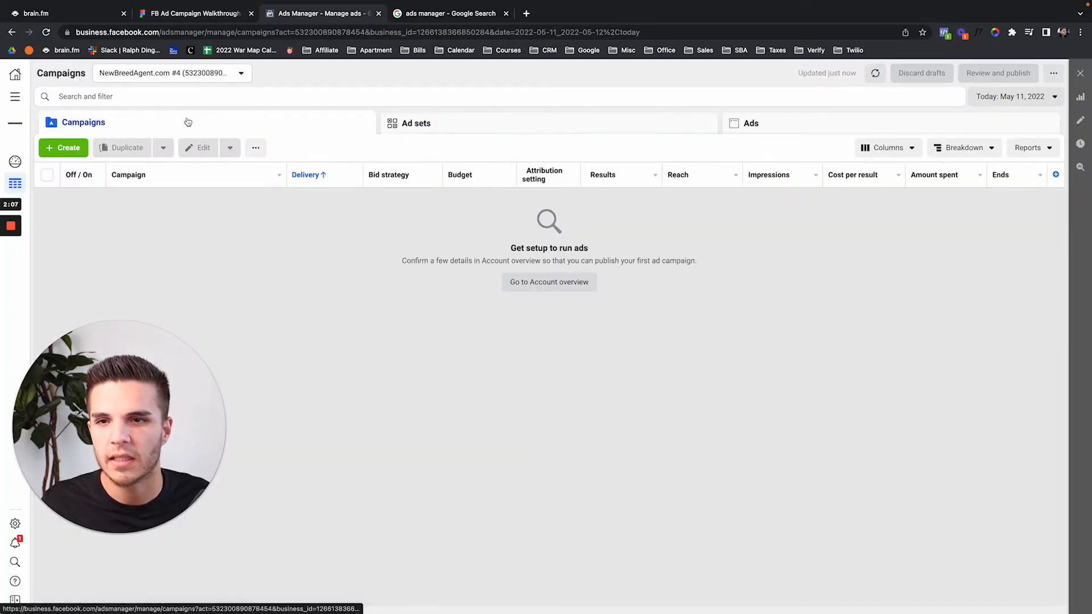
{"action": "left_click", "coordinate": [75, 150]}
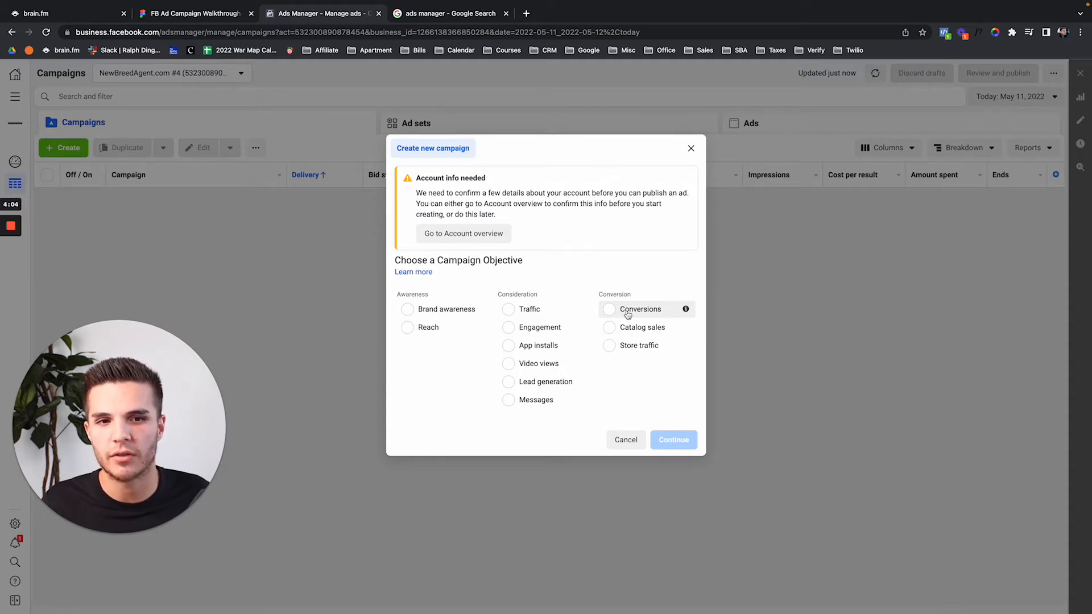
{"action": "left_click", "coordinate": [628, 314]}
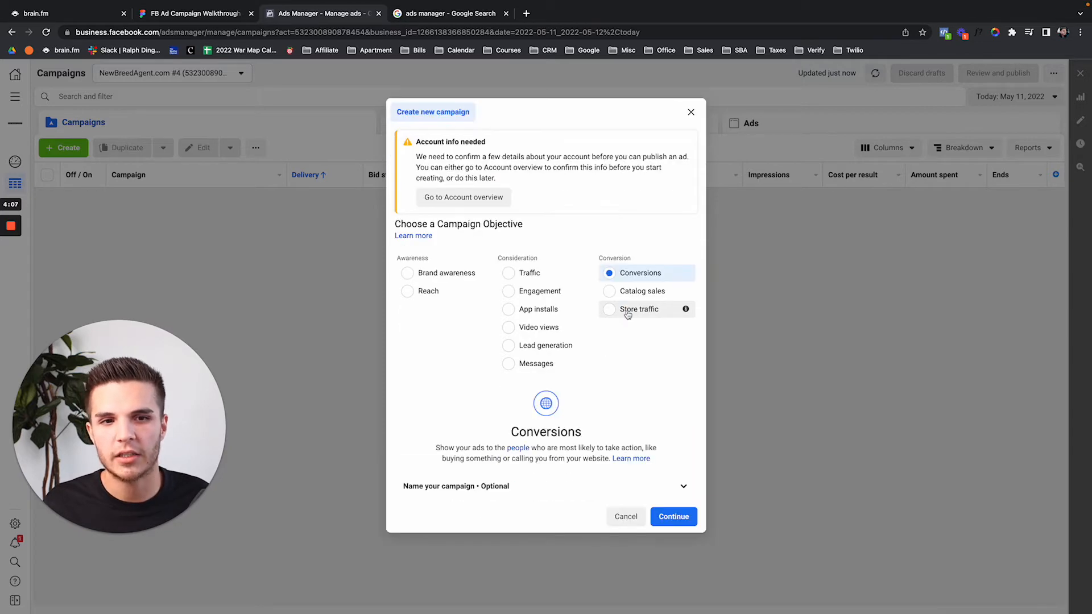
{"action": "left_click", "coordinate": [674, 516]}
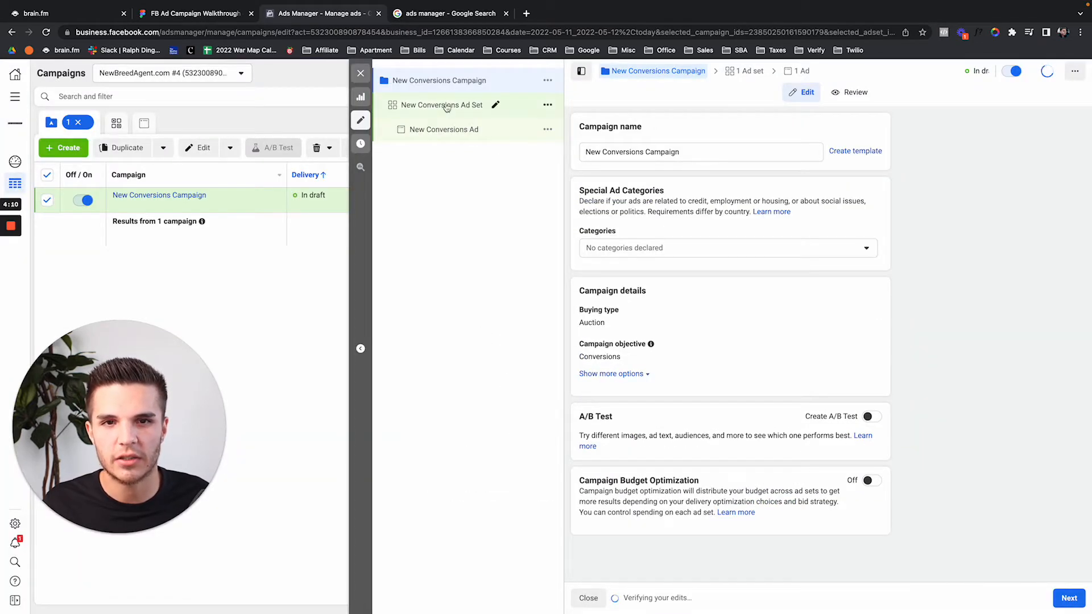
Open the New Conversions Ad Set and assign NewBreedAgent.com Pixel #1 as its conversion pixel.
{"action": "left_click", "coordinate": [446, 105]}
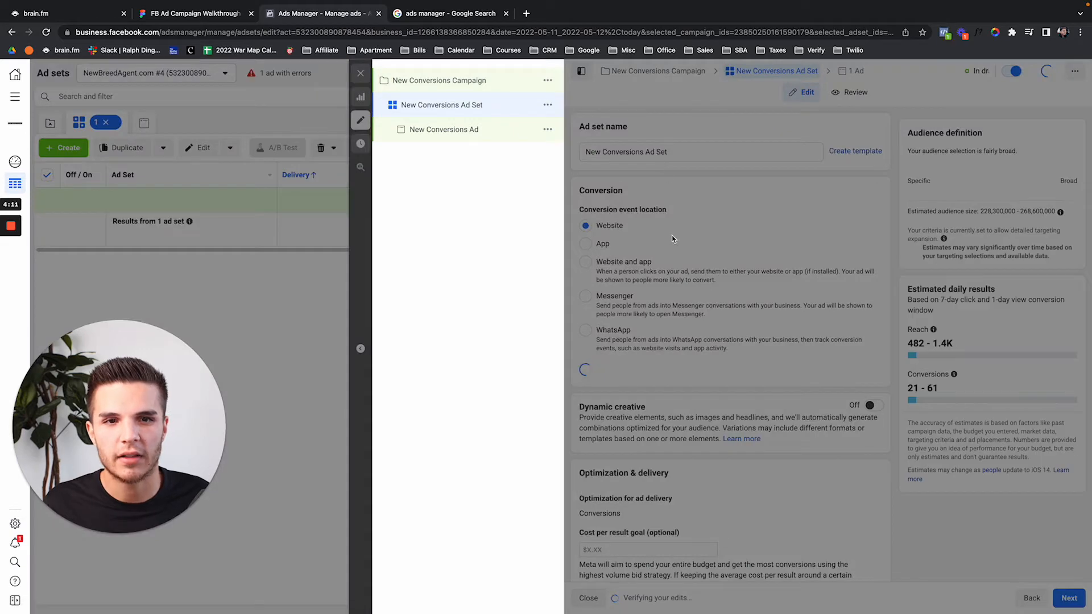
{"action": "scroll", "coordinate": [608, 194], "scroll_direction": "down", "scroll_amount": 1}
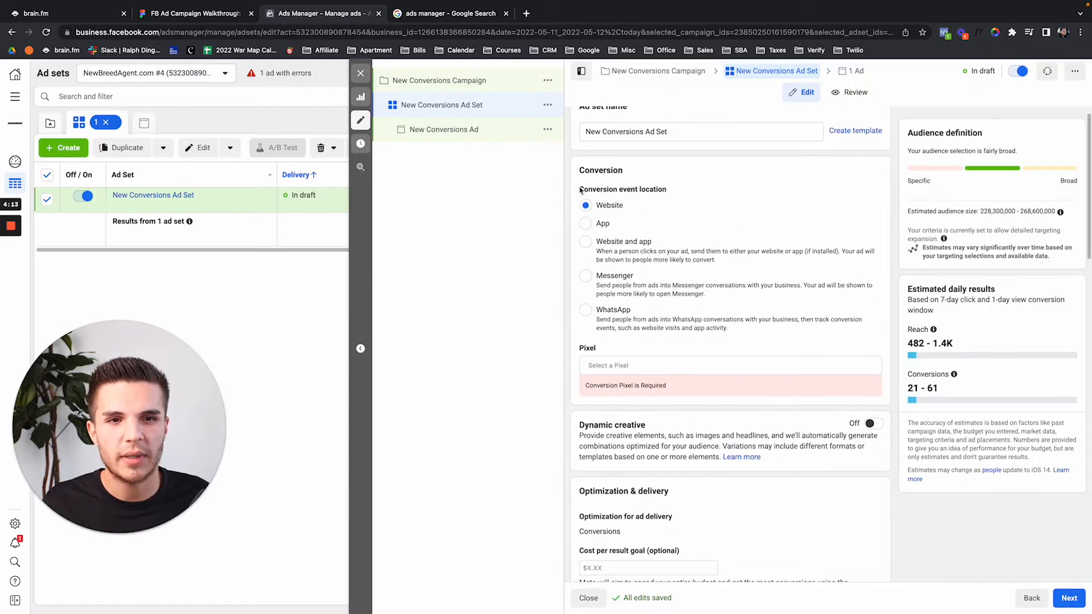
{"action": "left_click_drag", "start_coordinate": [578, 190], "coordinate": [692, 190]}
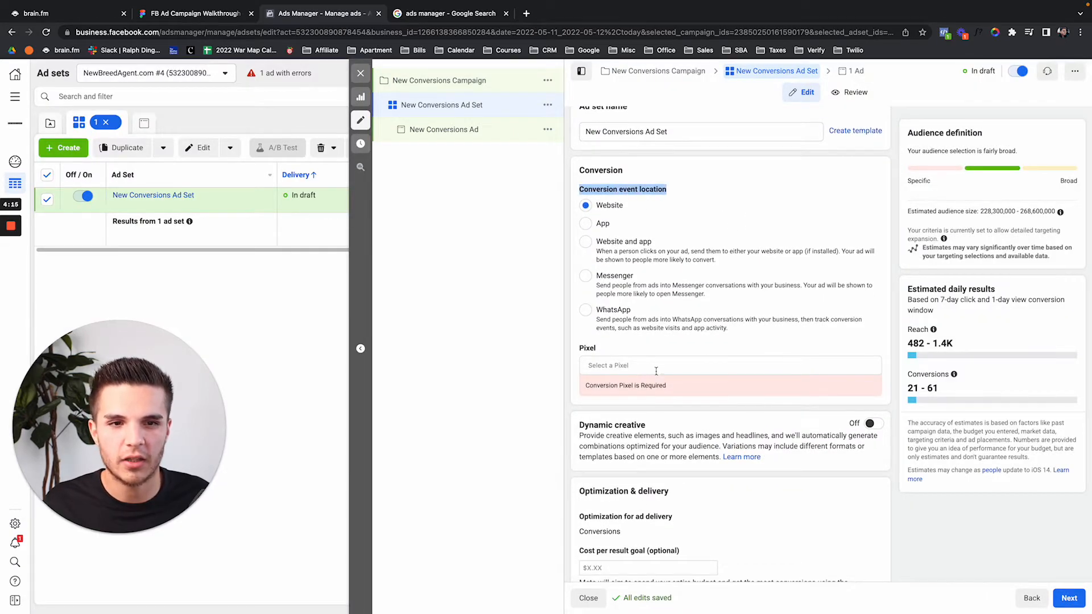
{"action": "left_click", "coordinate": [640, 364]}
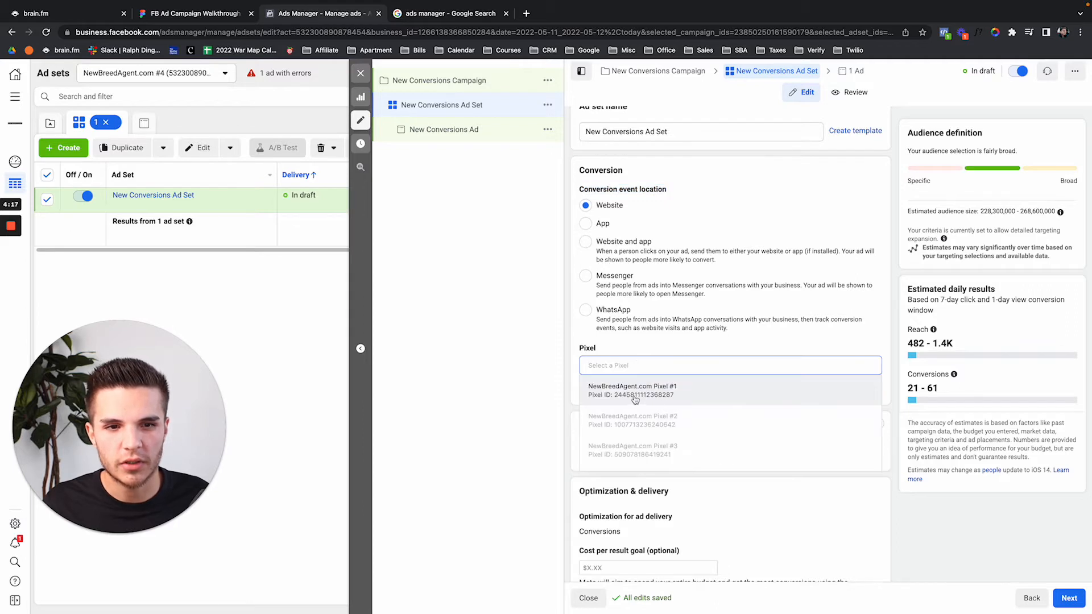
{"action": "left_click", "coordinate": [657, 389]}
{"action": "scroll", "coordinate": [586, 330], "scroll_direction": "down", "scroll_amount": 2}
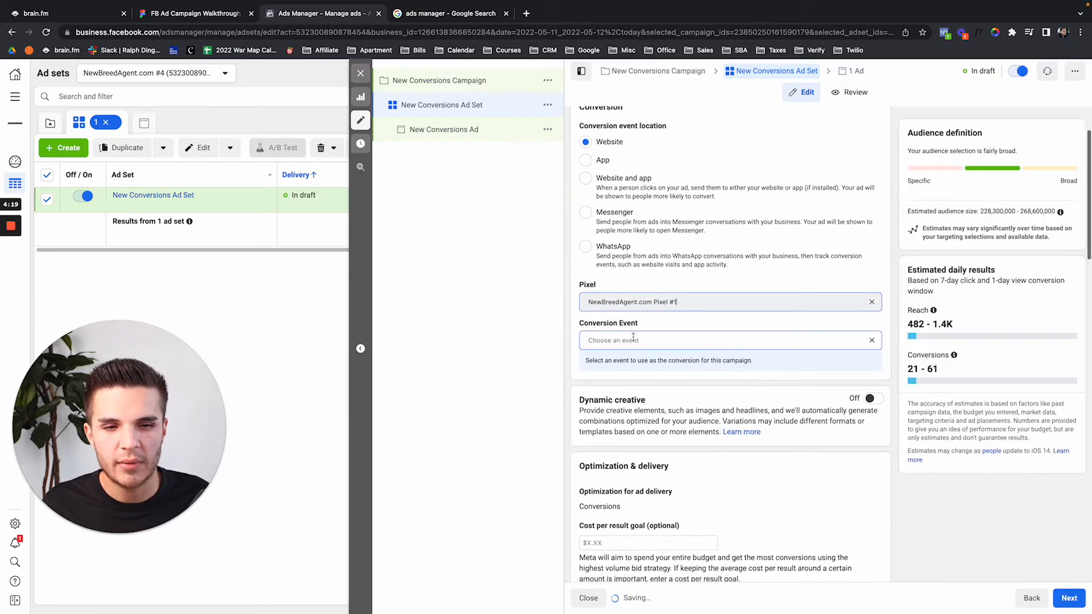
Choose Lead as the ad set's conversion event.
{"action": "left_click_drag", "start_coordinate": [579, 326], "coordinate": [651, 324]}
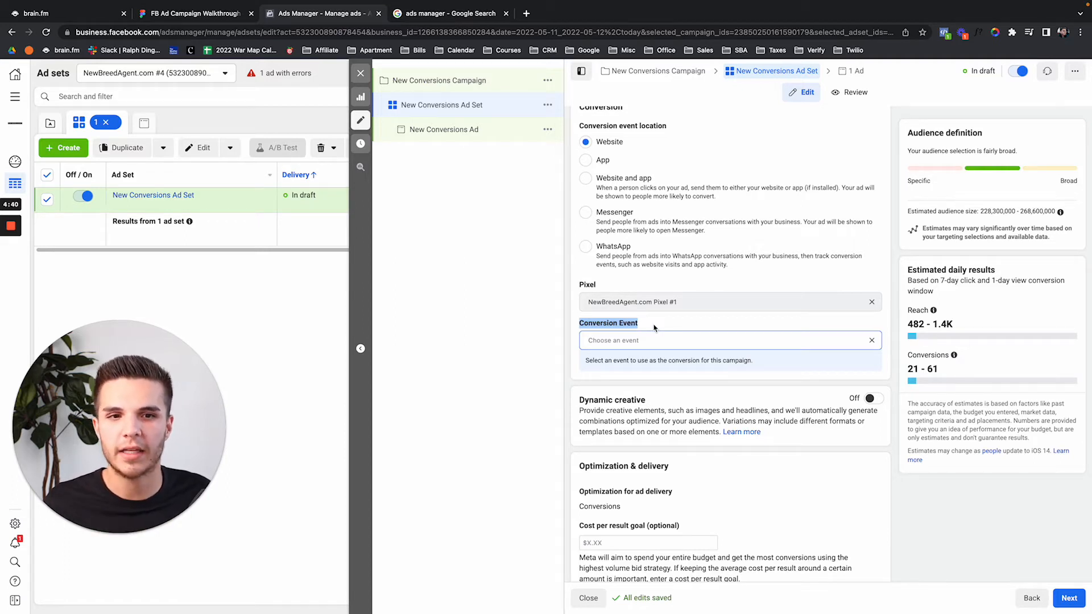
{"action": "left_click", "coordinate": [622, 342]}
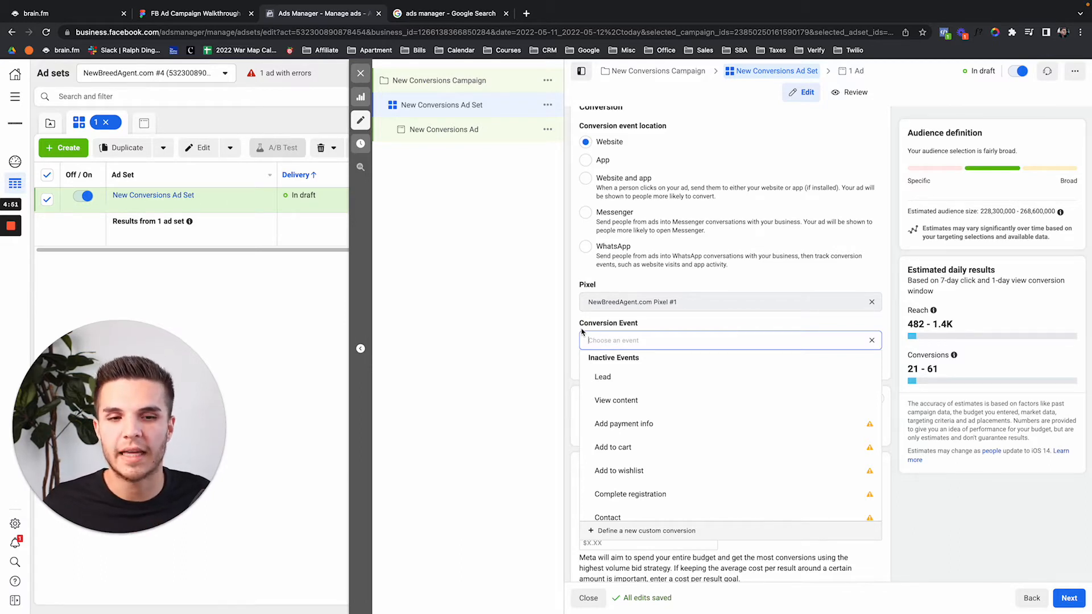
{"action": "left_click", "coordinate": [630, 378]}
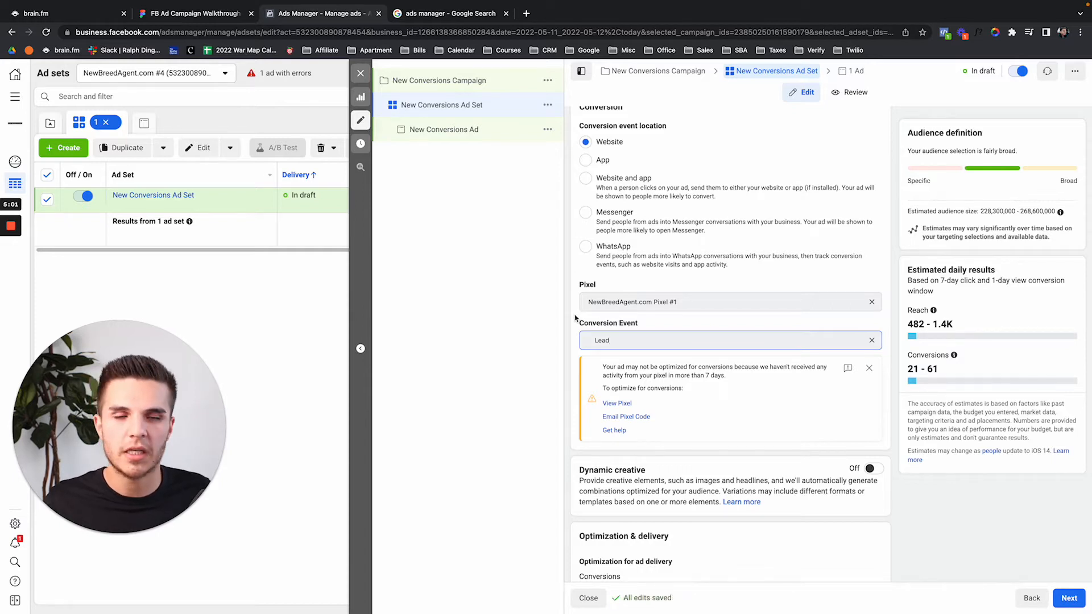
Replace the ad set's conversion event with Schedule, and clear the event selection again.
{"action": "left_click", "coordinate": [871, 340]}
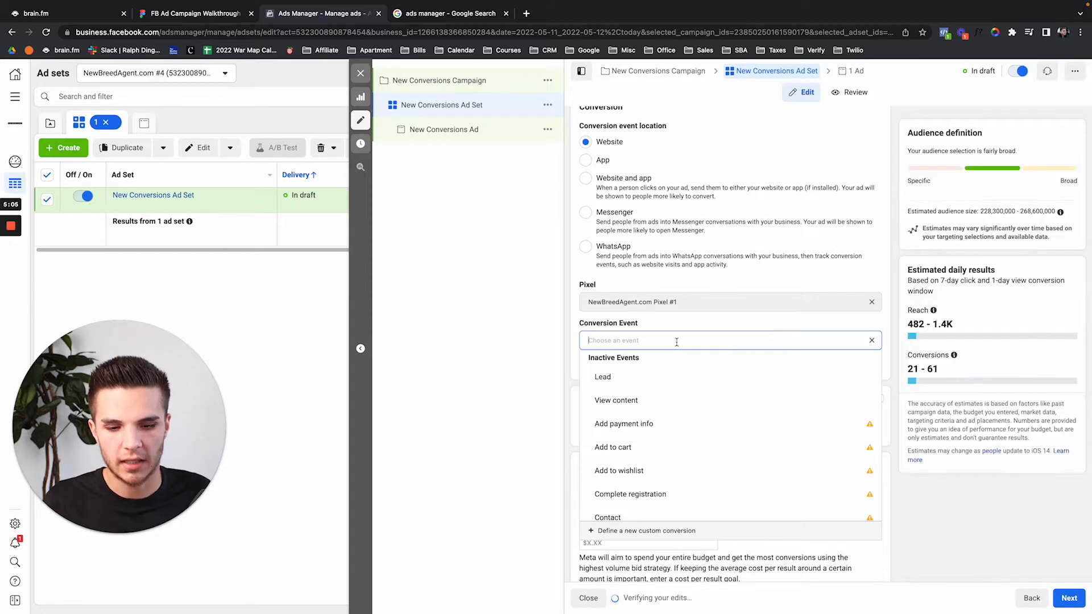
{"action": "type", "text": "schedu"}
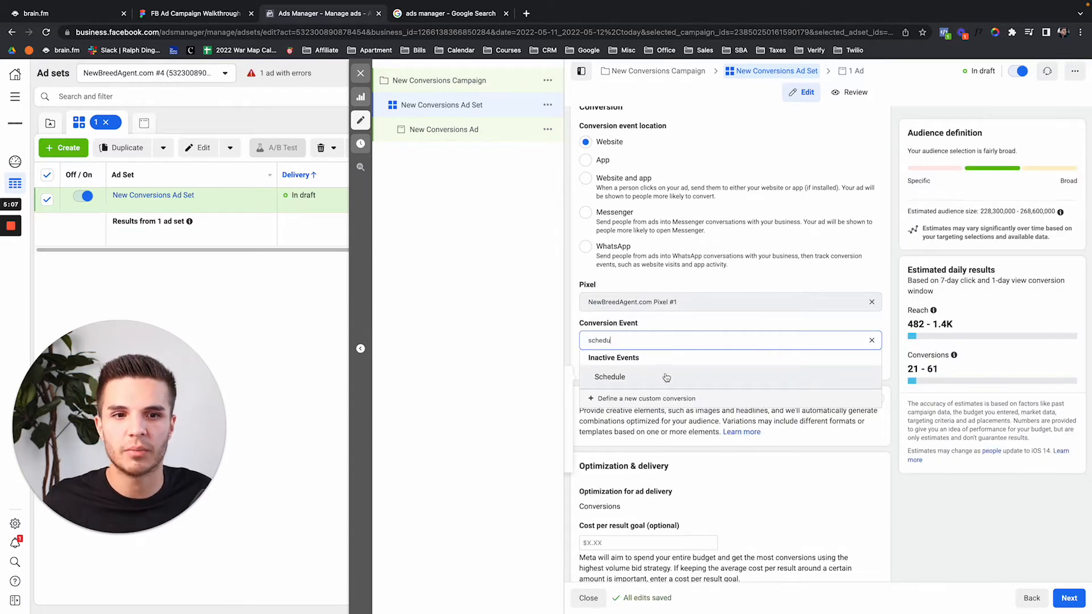
{"action": "left_click", "coordinate": [637, 377]}
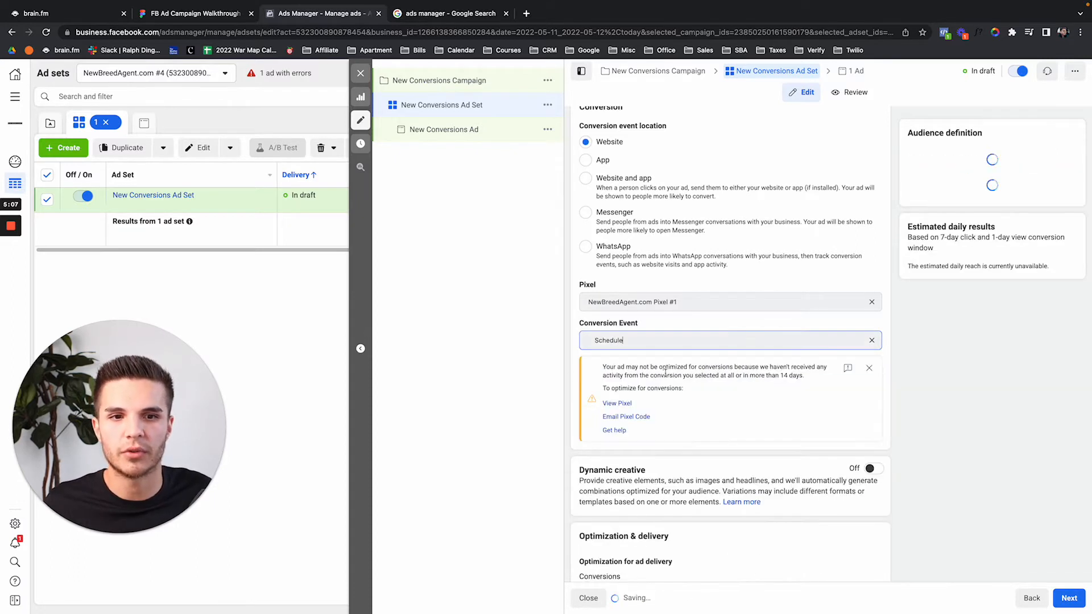
{"action": "left_click", "coordinate": [871, 340]}
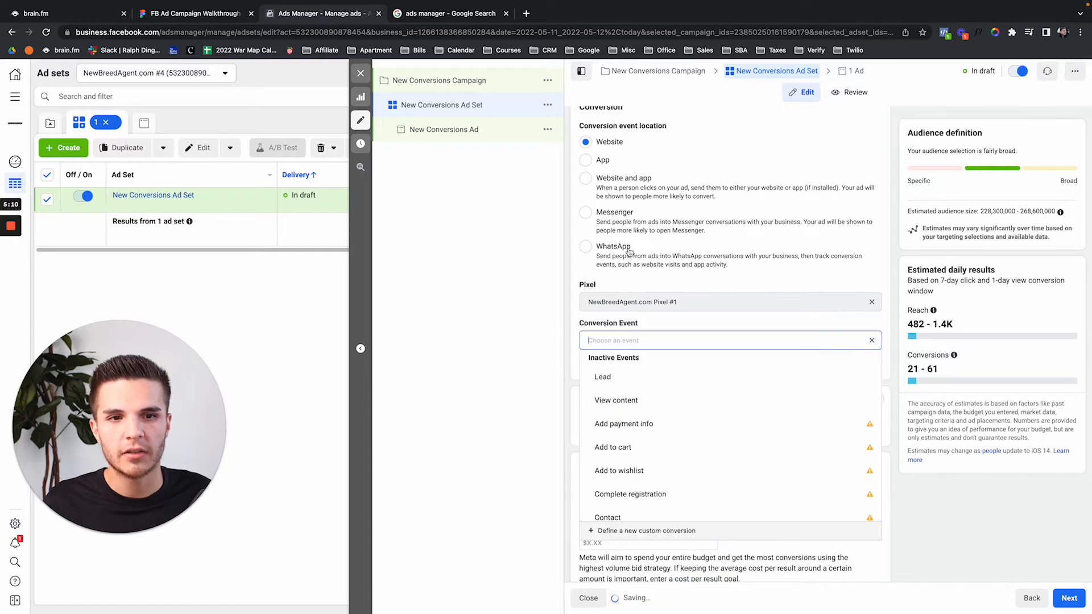
{"action": "left_click", "coordinate": [569, 323]}
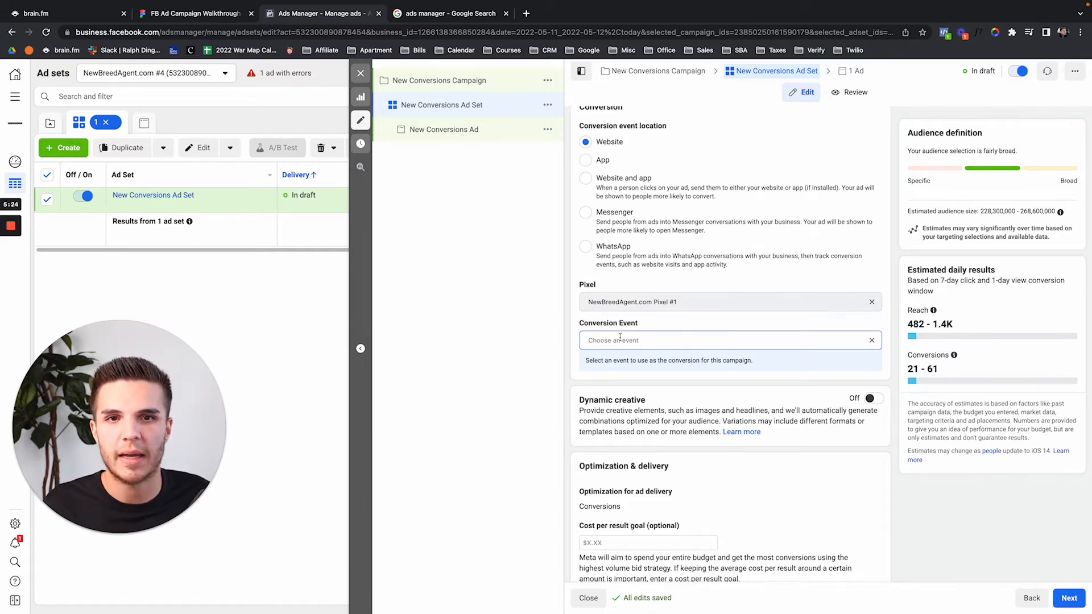
Return to the New Conversions Campaign settings and change the campaign objective to Lead generation.
{"action": "left_click", "coordinate": [464, 80]}
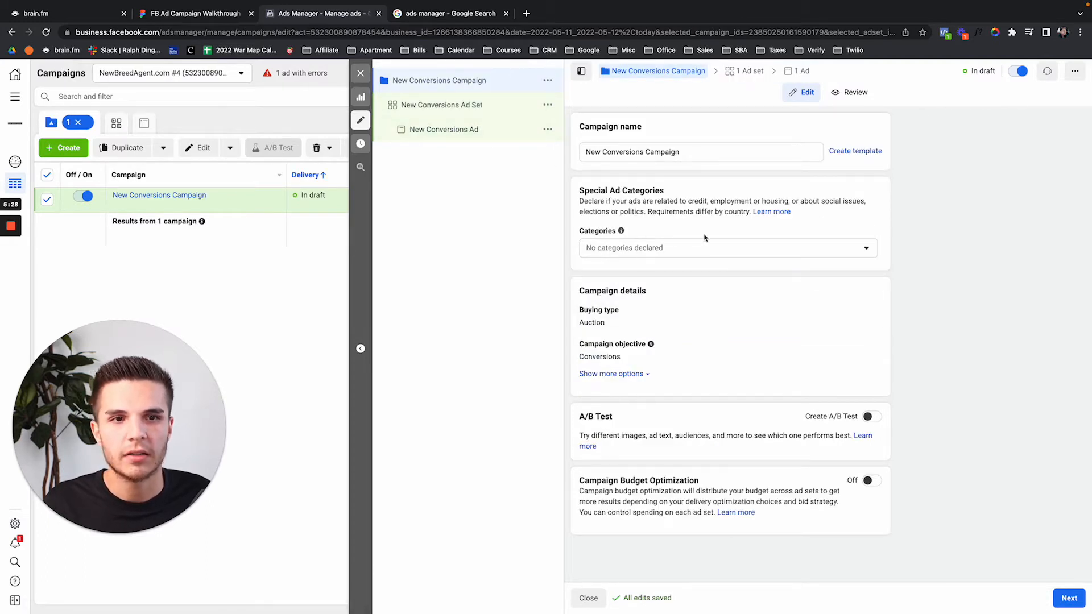
{"action": "left_click", "coordinate": [870, 345]}
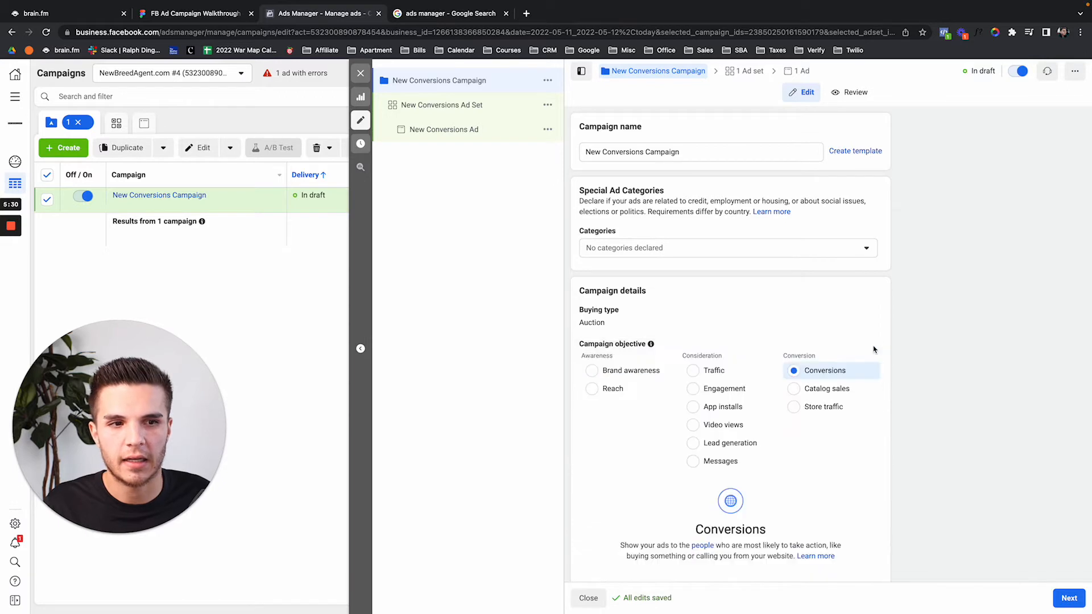
{"action": "scroll", "coordinate": [817, 312], "scroll_direction": "down", "scroll_amount": 1}
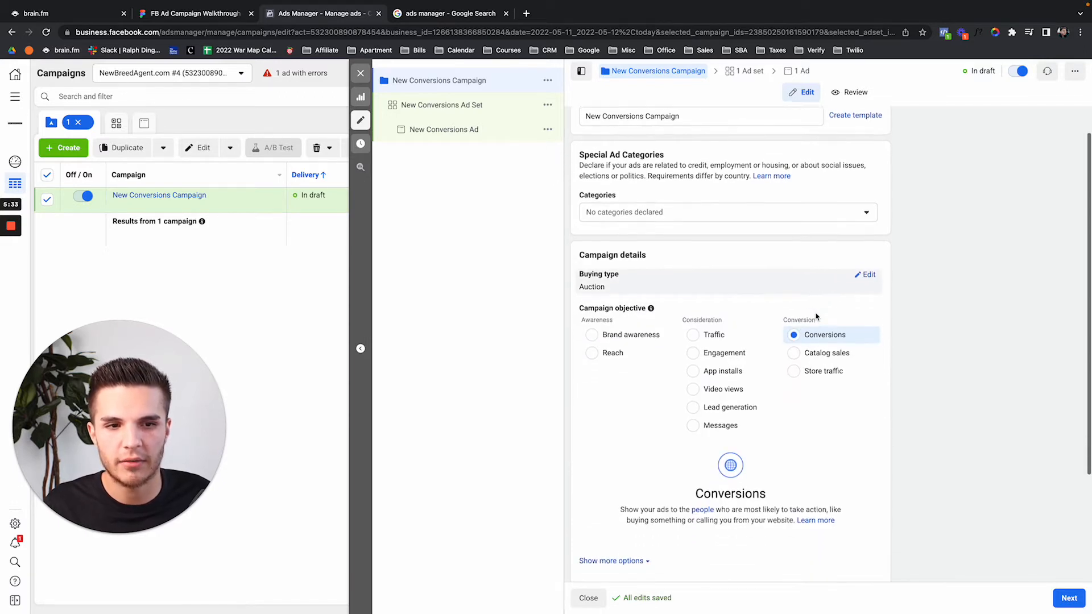
{"action": "left_click", "coordinate": [731, 408]}
{"action": "left_click", "coordinate": [674, 299]}
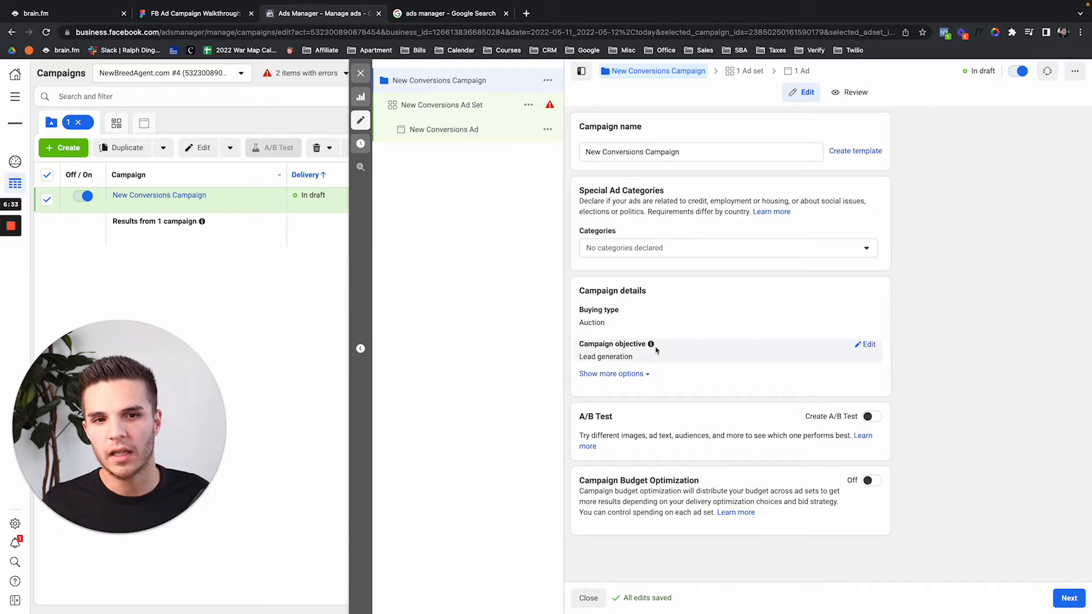
Open the New Conversions Ad Set and select the New Breed Agent page named after the client as its Facebook Page.
{"action": "left_click", "coordinate": [454, 106]}
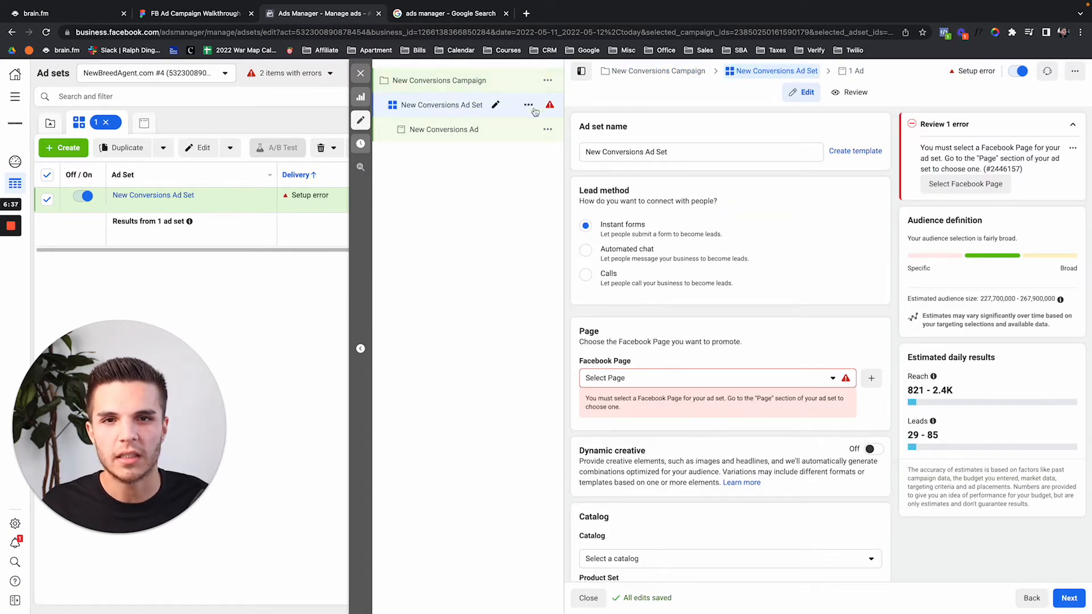
{"action": "left_click", "coordinate": [432, 129]}
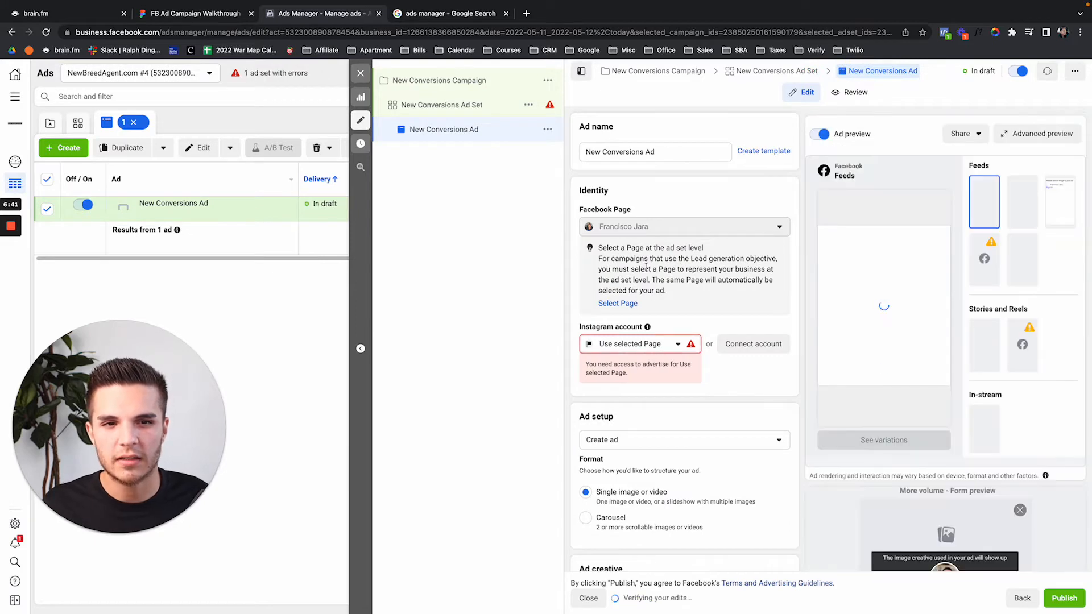
{"action": "left_click", "coordinate": [447, 104]}
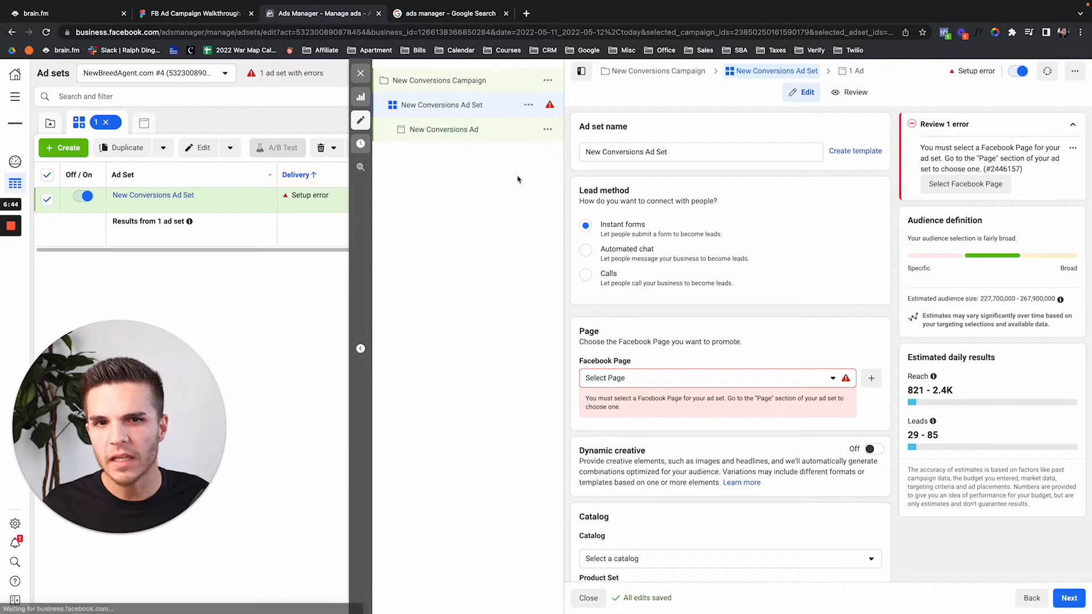
{"action": "left_click", "coordinate": [634, 377]}
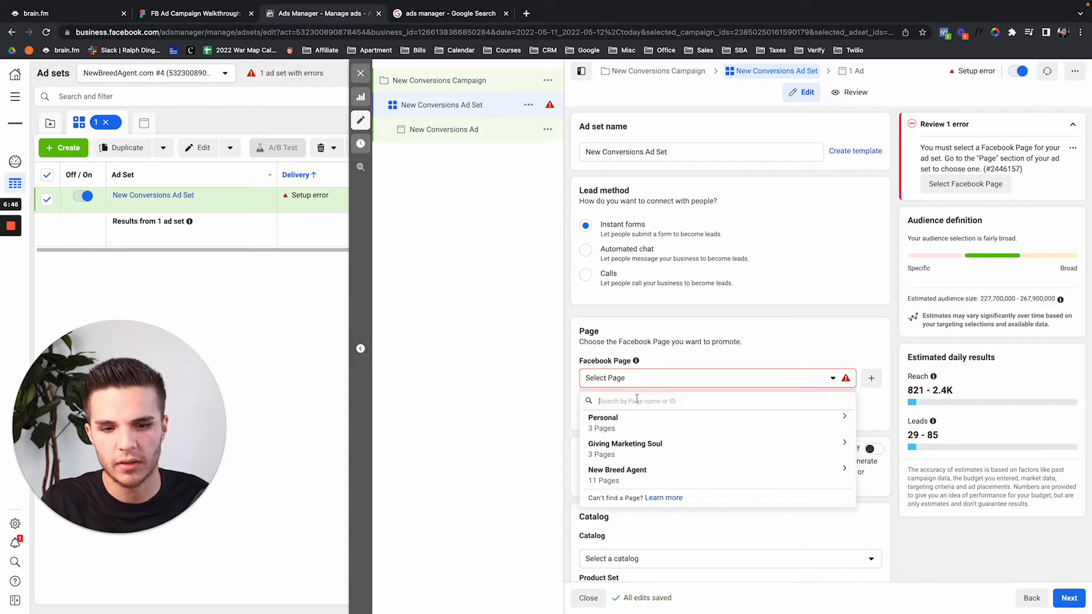
{"action": "type", "text": "quinn"}
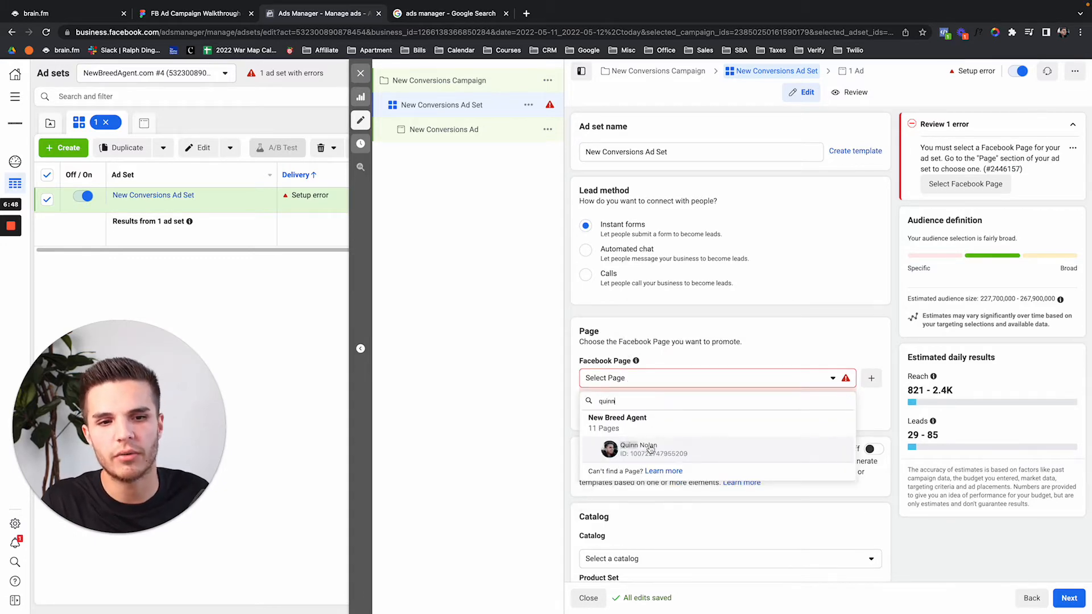
{"action": "left_click", "coordinate": [651, 449]}
Open the ad set's optimization for ad delivery for editing, compare its options and select Leads.
{"action": "scroll", "coordinate": [688, 376], "scroll_direction": "down", "scroll_amount": 3}
{"action": "scroll", "coordinate": [691, 370], "scroll_direction": "down", "scroll_amount": 8}
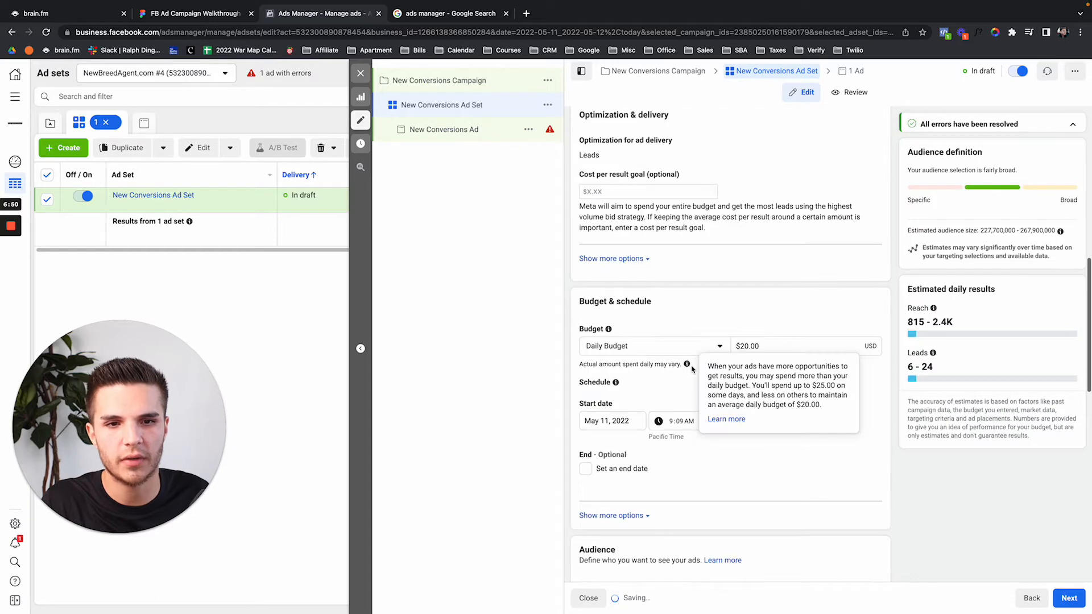
{"action": "scroll", "coordinate": [706, 370], "scroll_direction": "down", "scroll_amount": 7}
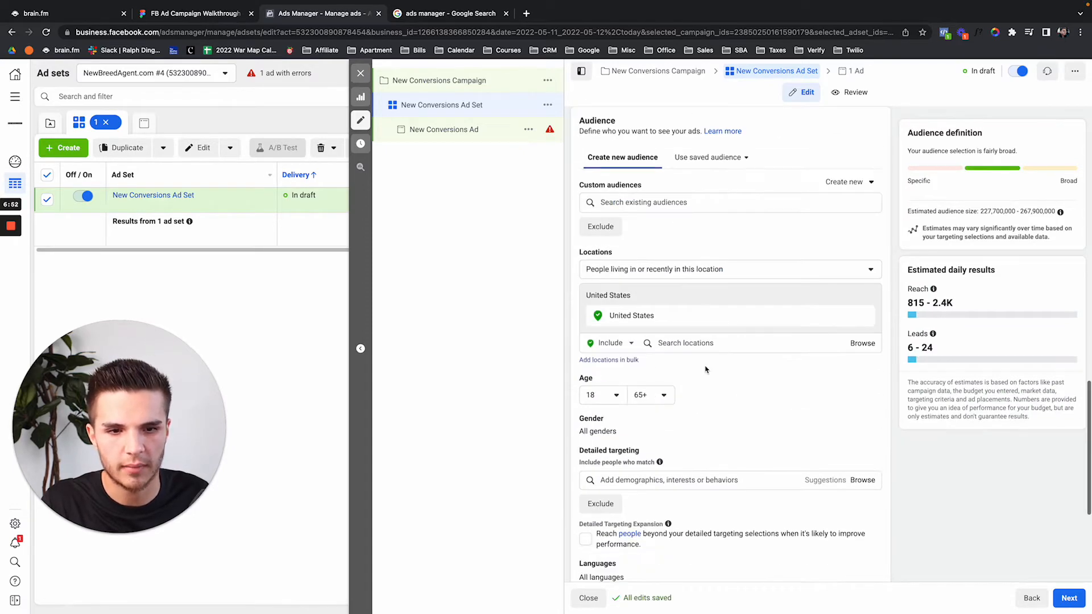
{"action": "scroll", "coordinate": [706, 370], "scroll_direction": "up", "scroll_amount": 12}
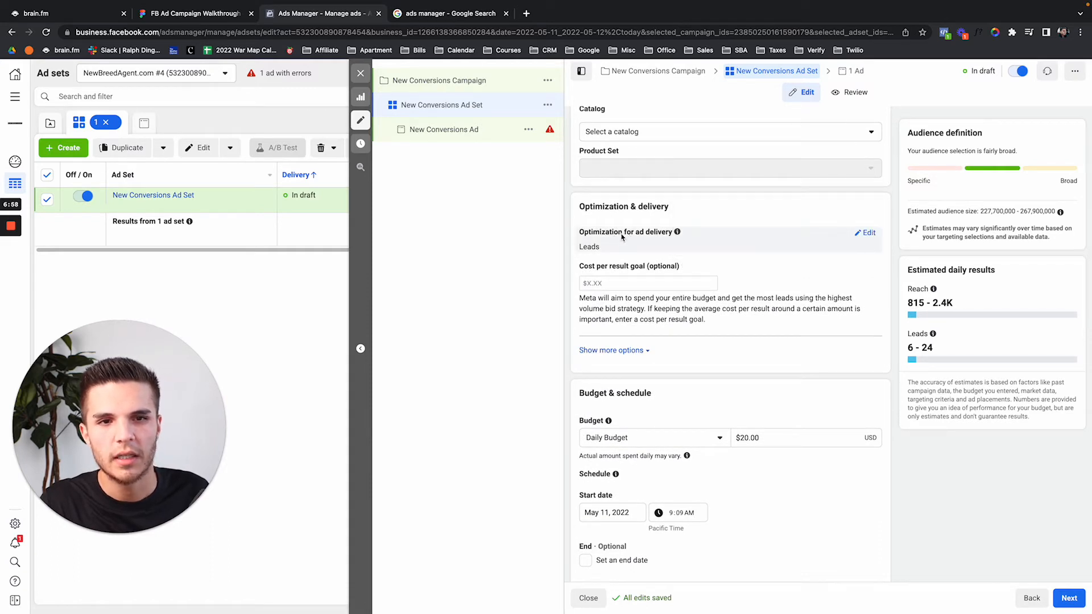
{"action": "left_click", "coordinate": [869, 233]}
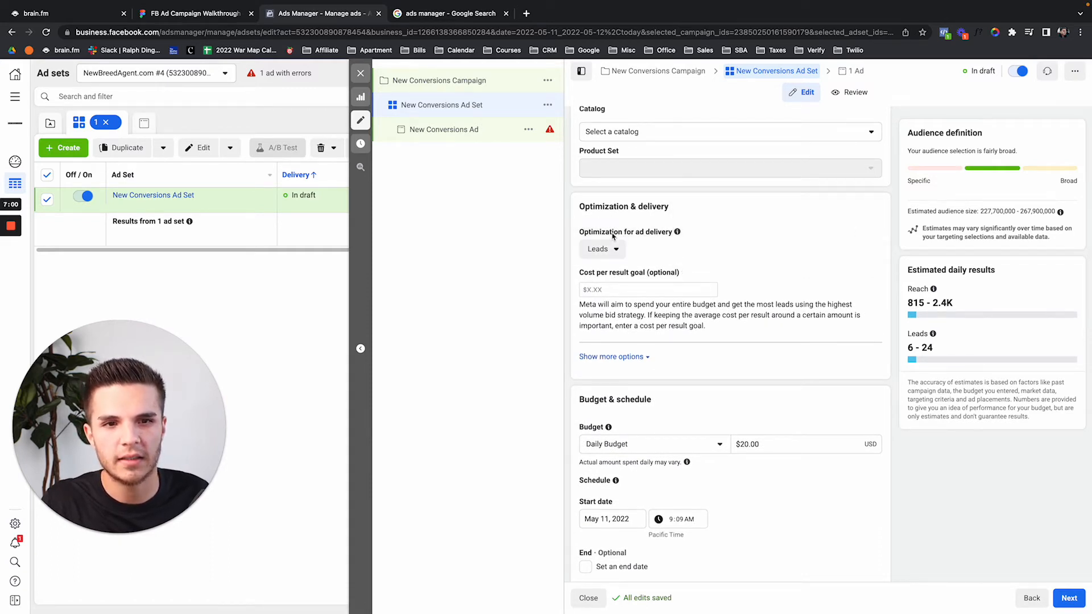
{"action": "left_click", "coordinate": [604, 250]}
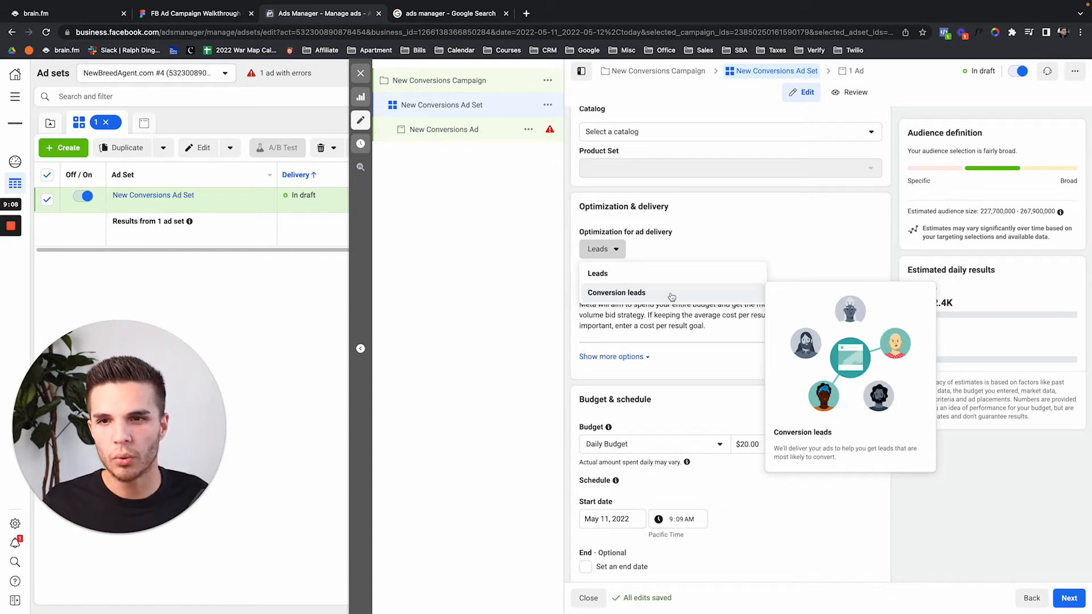
{"action": "left_click", "coordinate": [601, 274]}
{"action": "scroll", "coordinate": [725, 267], "scroll_direction": "up", "scroll_amount": 1}
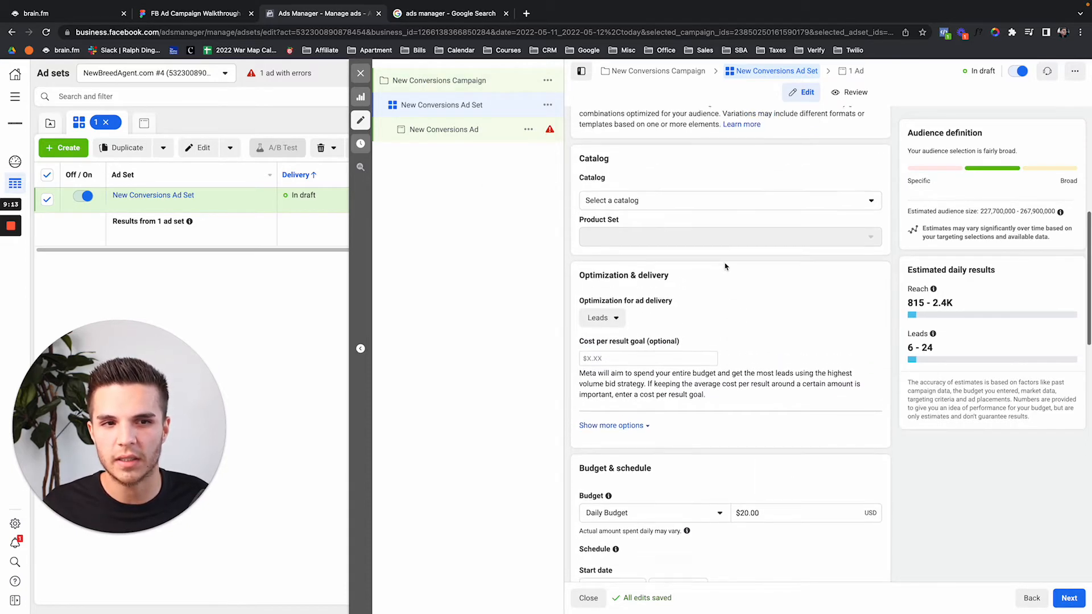
{"action": "scroll", "coordinate": [726, 267], "scroll_direction": "up", "scroll_amount": 3}
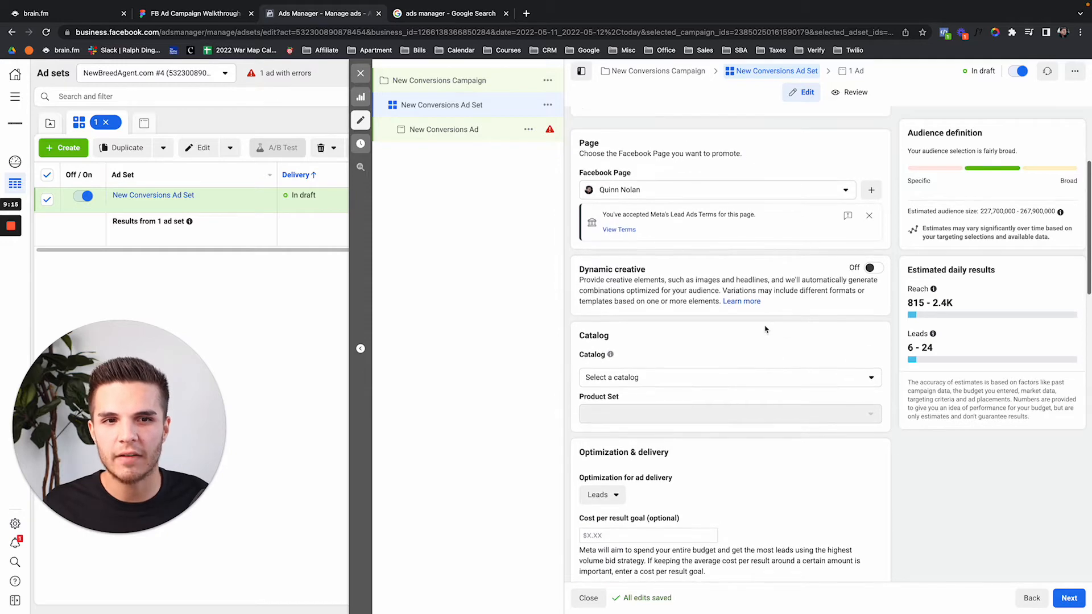
{"action": "scroll", "coordinate": [766, 329], "scroll_direction": "up", "scroll_amount": 2}
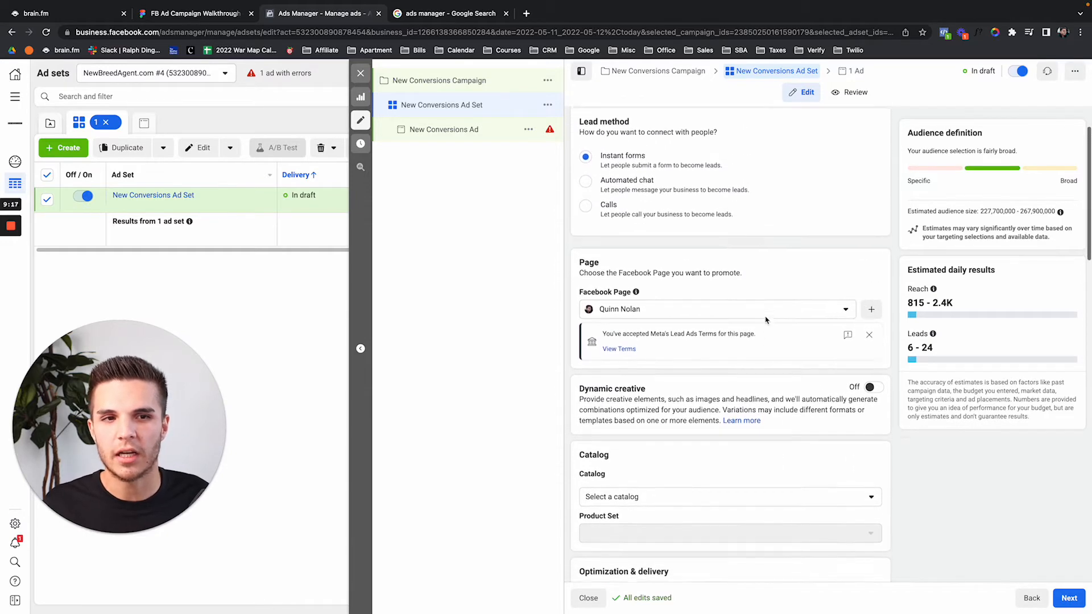
{"action": "scroll", "coordinate": [767, 320], "scroll_direction": "up", "scroll_amount": 3}
{"action": "scroll", "coordinate": [769, 330], "scroll_direction": "down", "scroll_amount": 10}
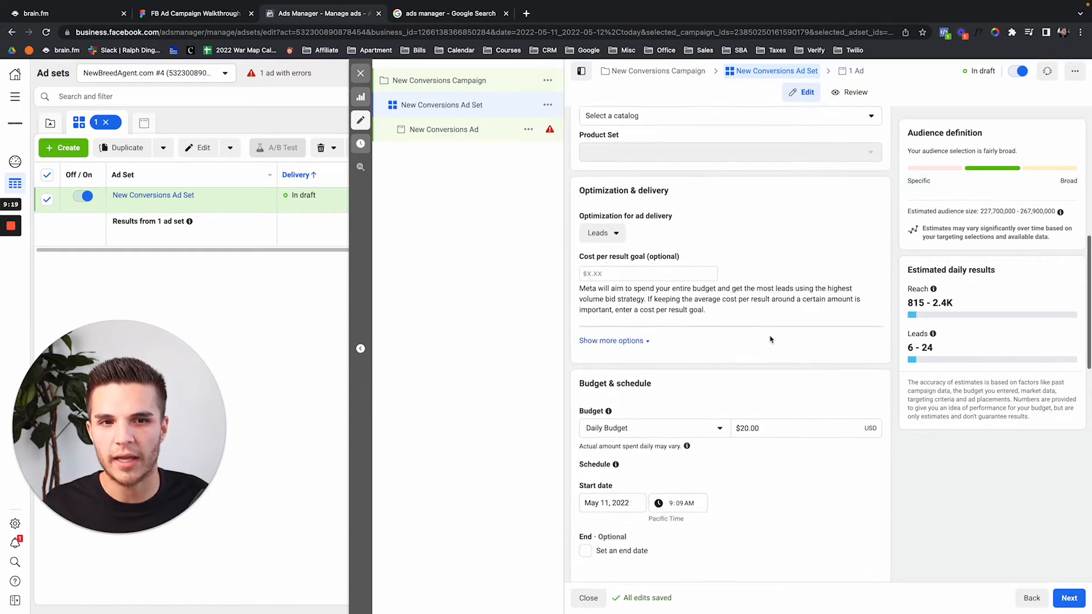